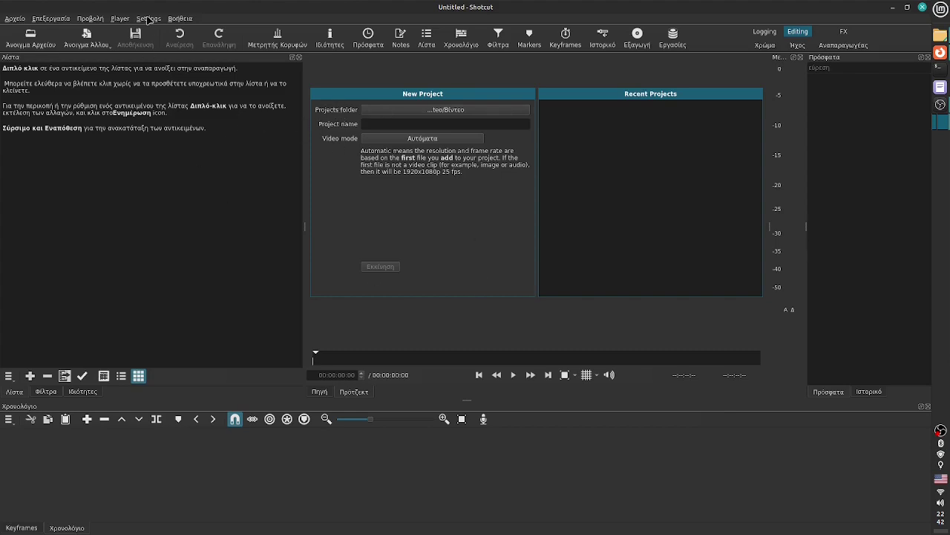
left_click(149, 18)
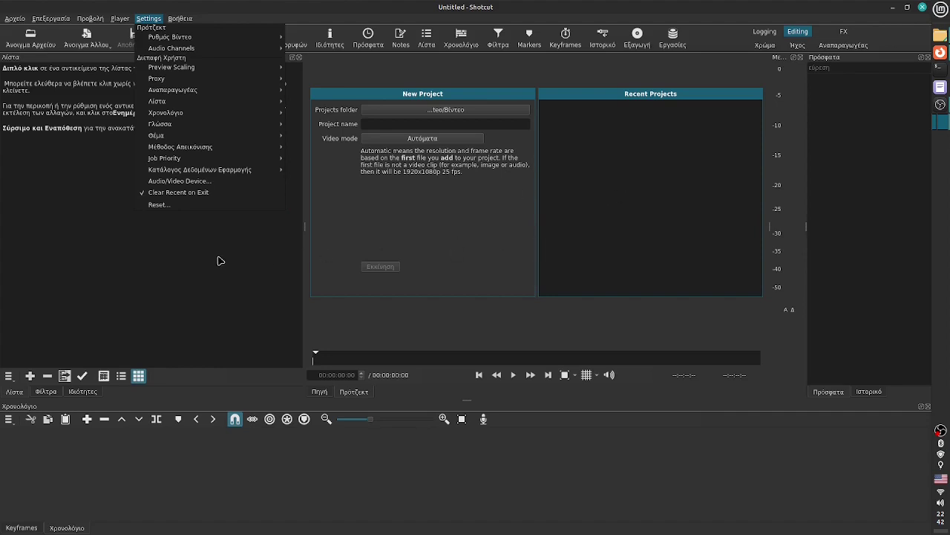
key("Escape")
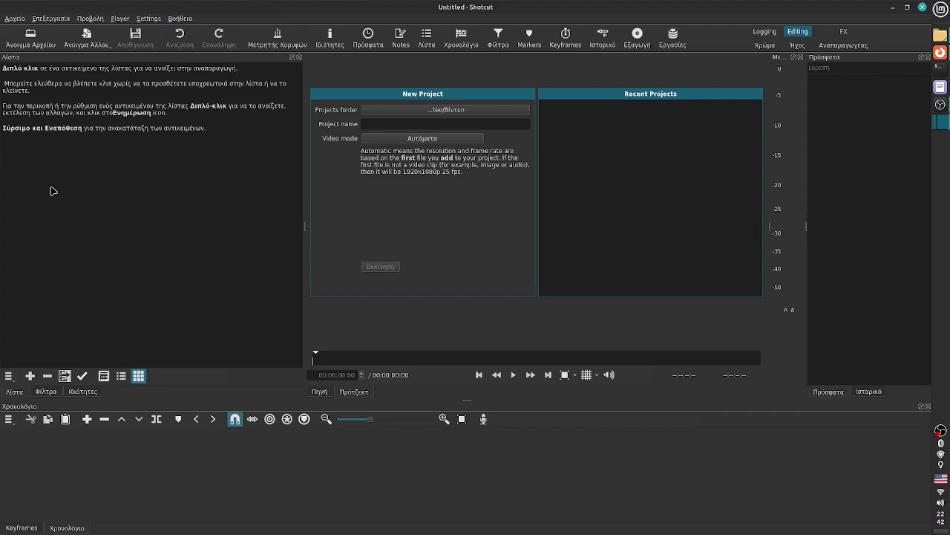
left_click(63, 376)
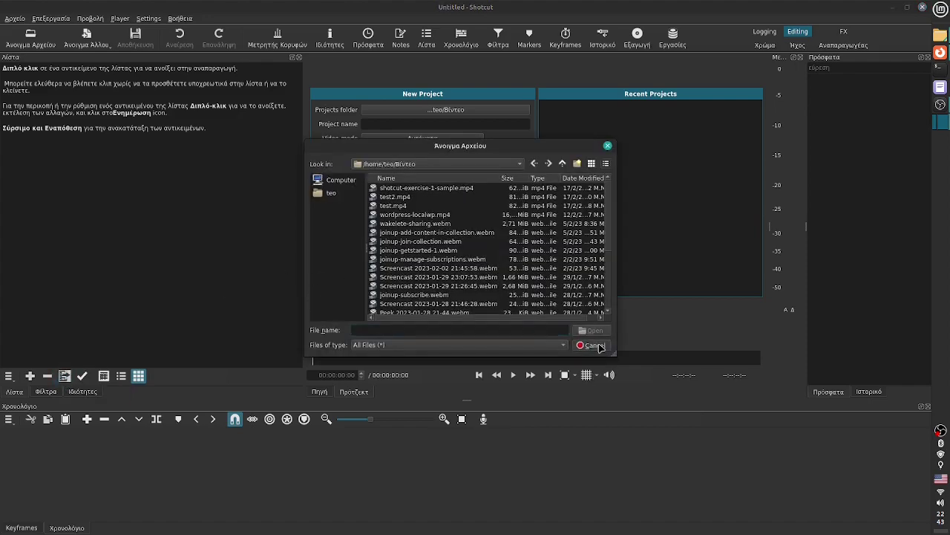
left_click(598, 346)
Add pexels-arpan-bhatia-5611425.mp4 and production ID 4368999.mp4 from the Downloads folder to the playlist.
left_click(940, 38)
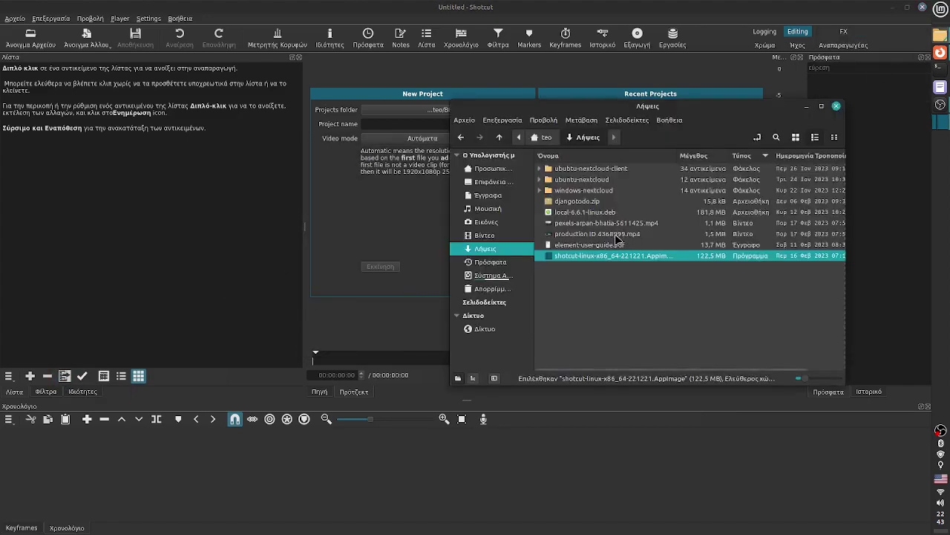
left_click(591, 223, "shift")
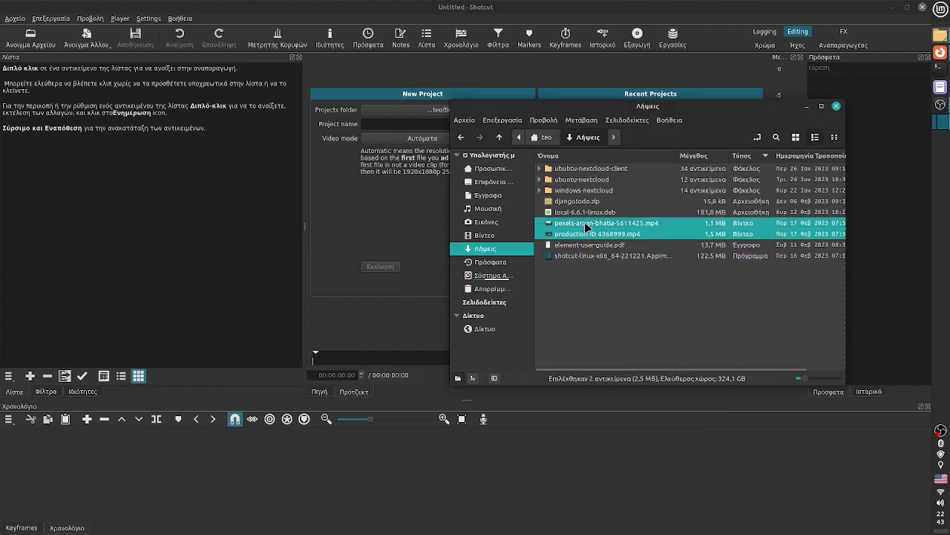
left_click_drag(598, 223, 47, 161)
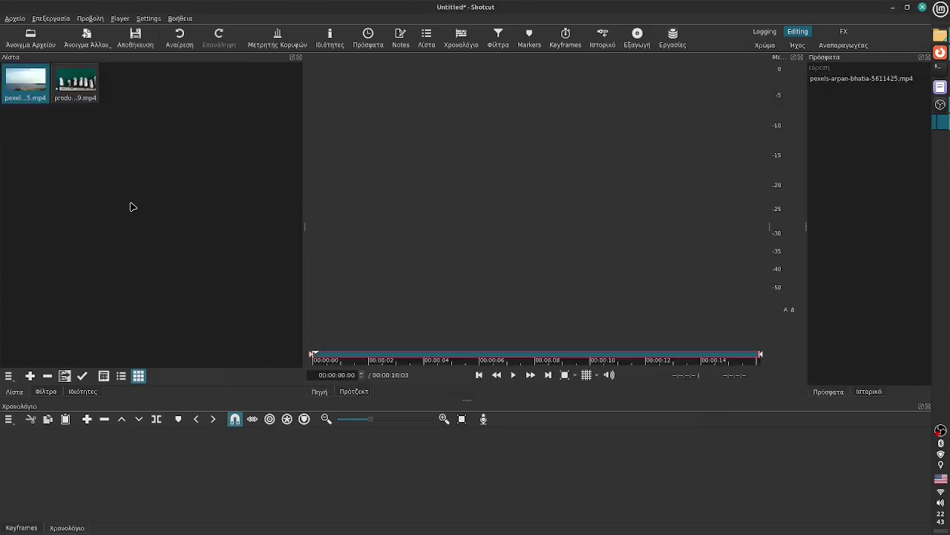
Preview the boats clip and the coast clip from the playlist, stopping playback after a few seconds.
double_click(80, 92)
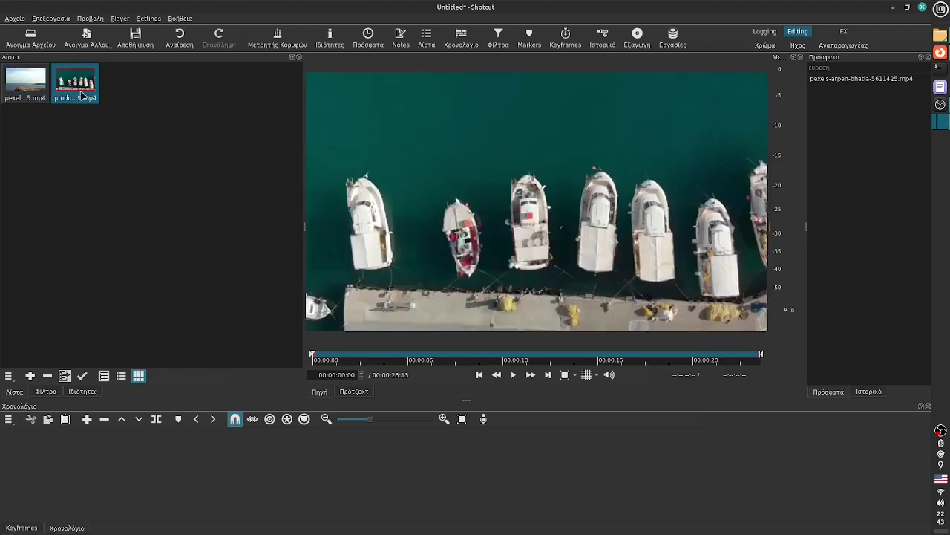
key("space")
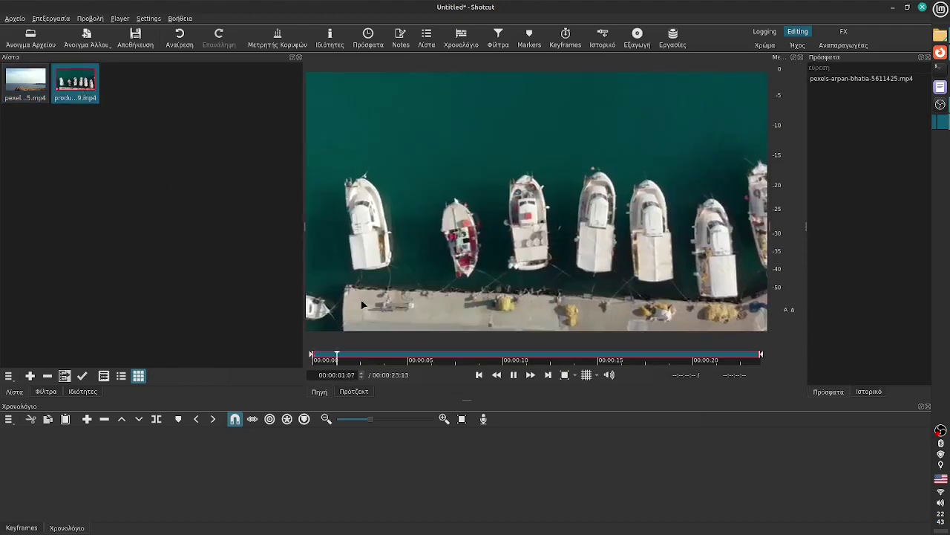
double_click(26, 83)
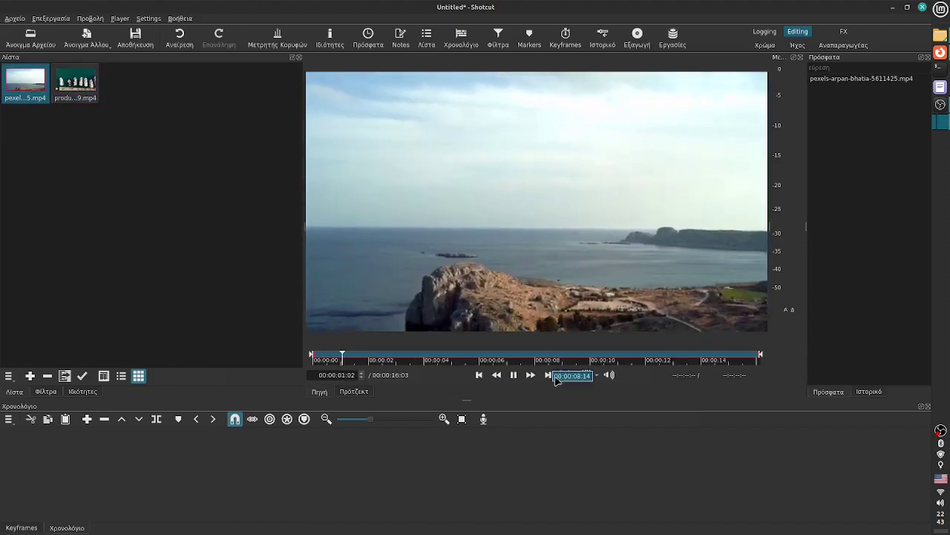
left_click(513, 374)
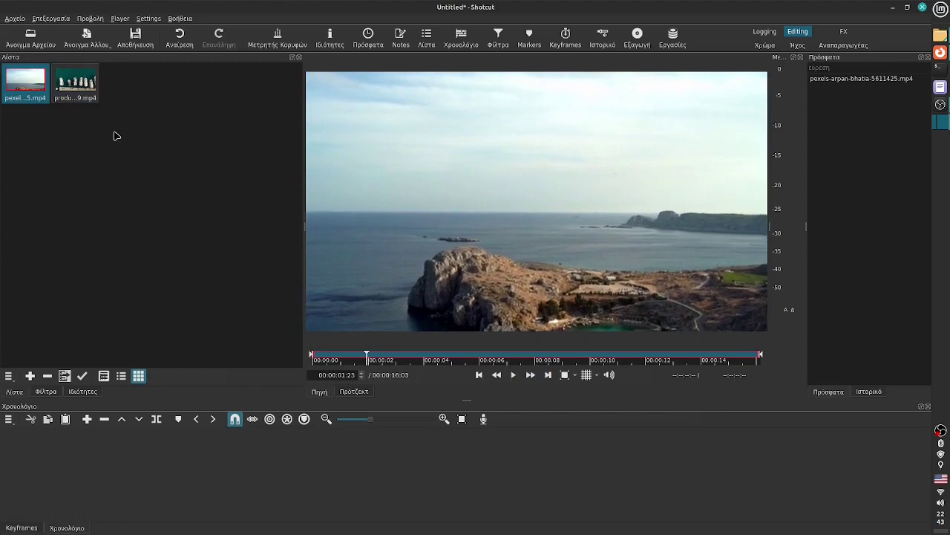
Place the production ID 4368999.mp4 clip at the start of the timeline and scrub the playhead to 00:00:10:00.
left_click(81, 92)
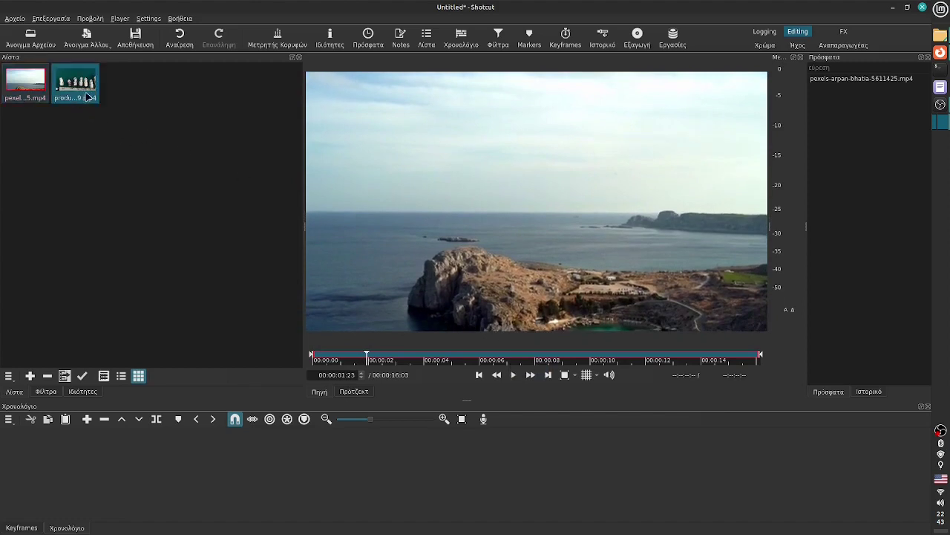
left_click_drag(77, 82, 64, 468)
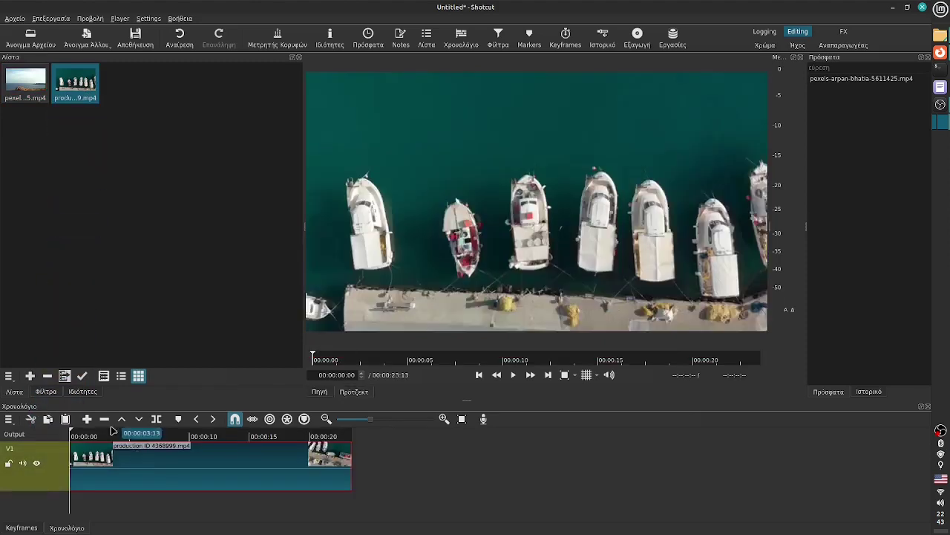
left_click_drag(78, 436, 189, 445)
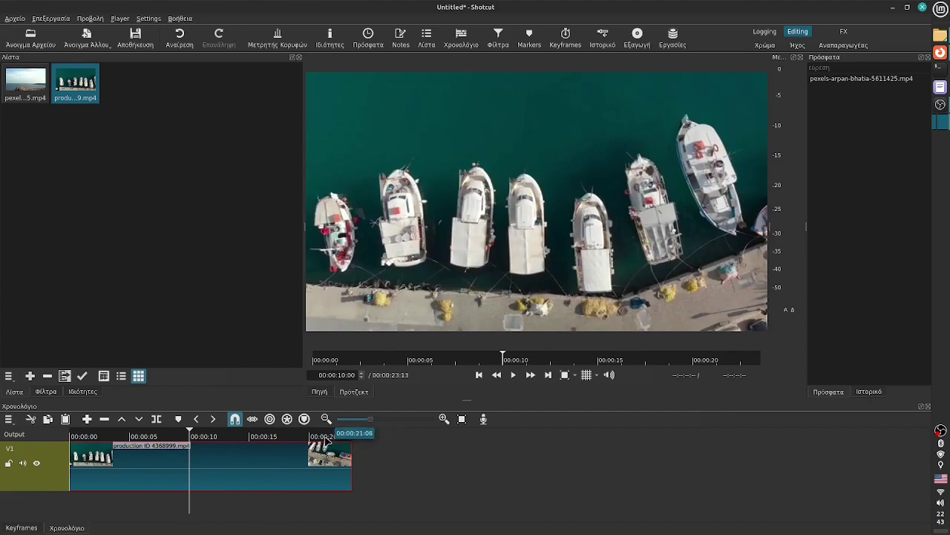
Add the pexels-arpan-bhatia-5611425.mp4 clip to track V1 at about 28 seconds, leaving a gap, and scrub the timeline.
left_click(33, 91)
left_click_drag(34, 84, 495, 473)
left_click(384, 435)
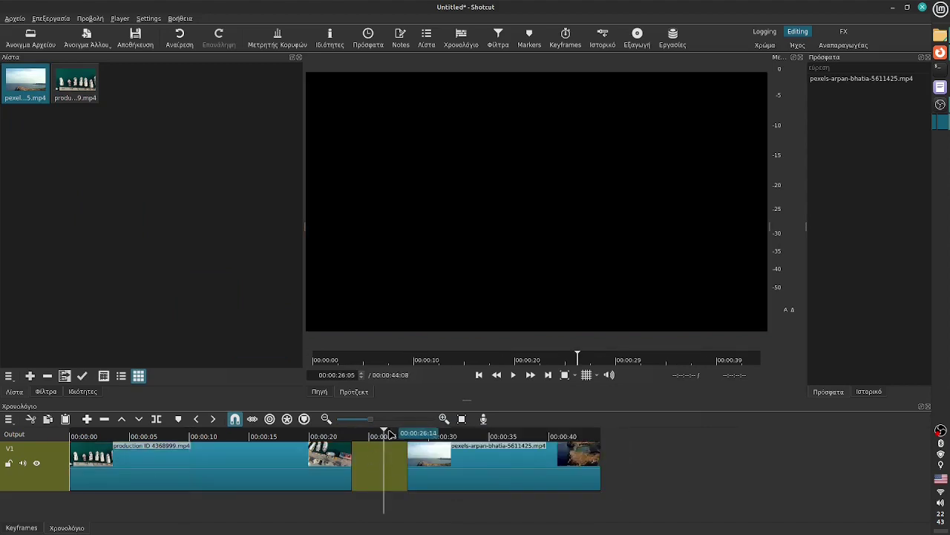
left_click_drag(346, 434, 193, 434)
Show the boats clip's properties and trim its ends on the timeline to a length of 00:00:06:05.
left_click(293, 477)
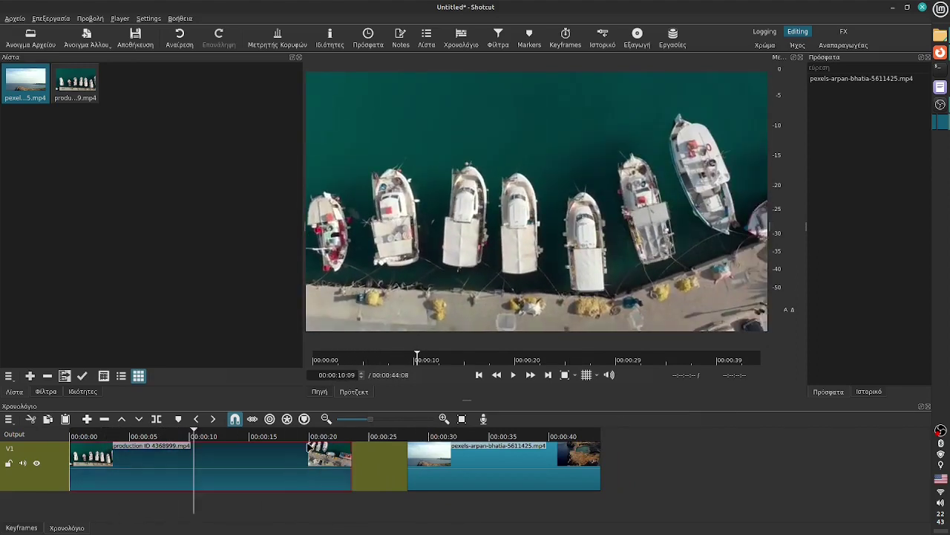
left_click(84, 392)
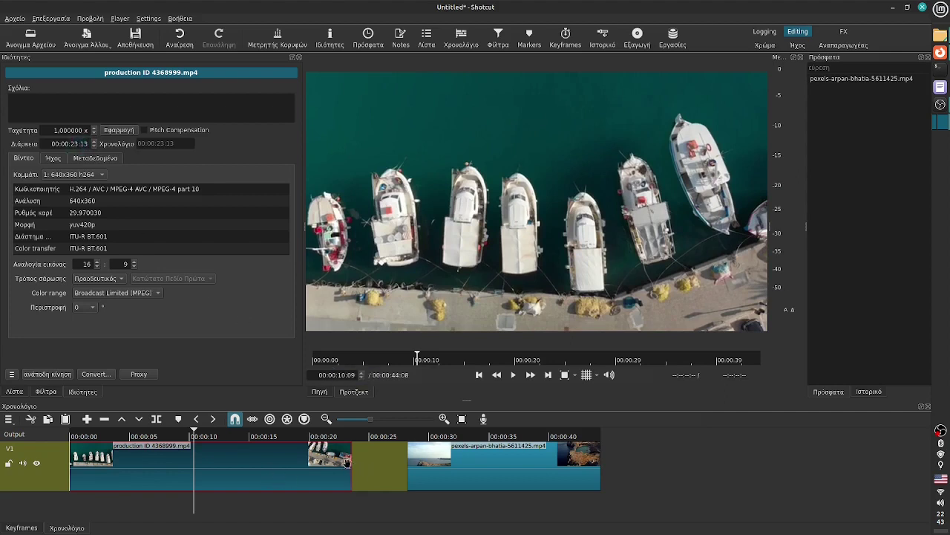
left_click_drag(351, 461, 249, 458)
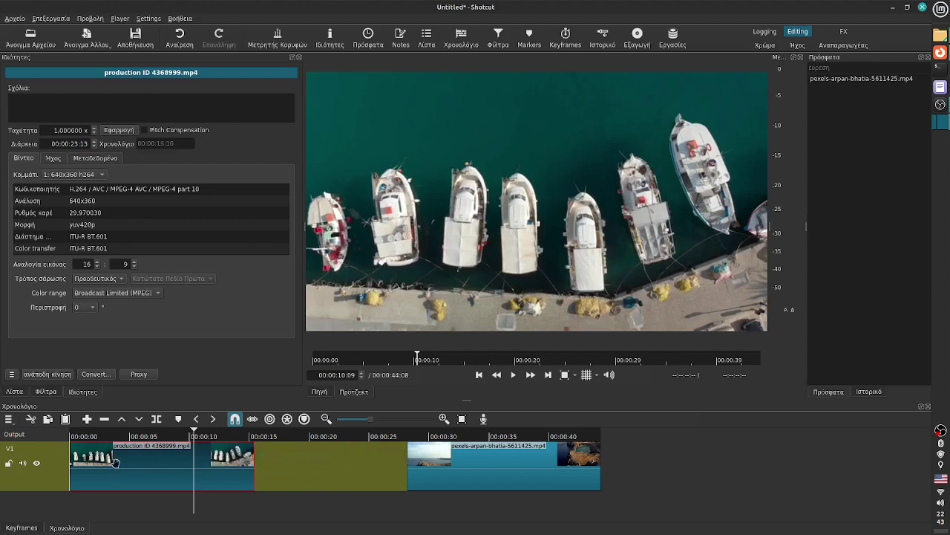
mouse_move(71, 461)
left_mouse_down()
mouse_move(85, 460)
mouse_move(73, 461)
left_mouse_up()
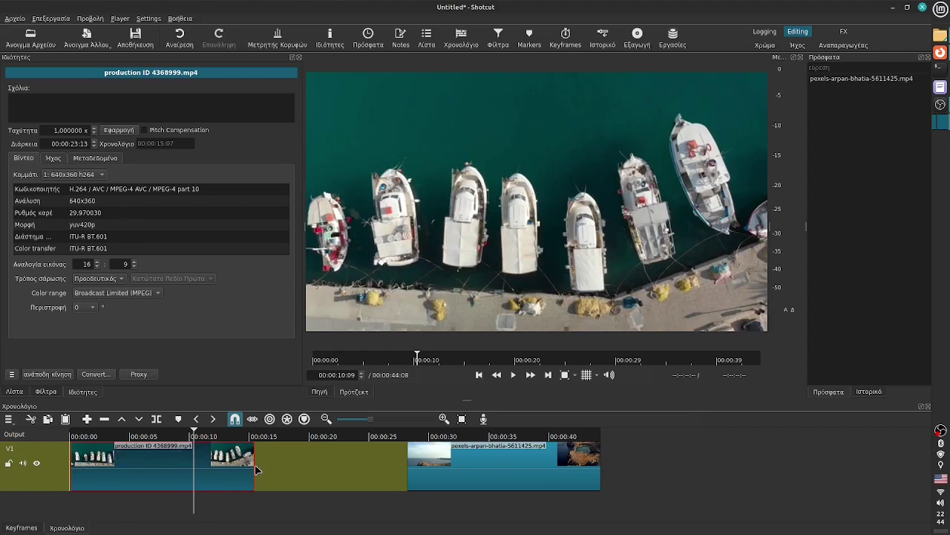
left_click_drag(254, 464, 158, 462)
scroll(158, 143, "down", 6)
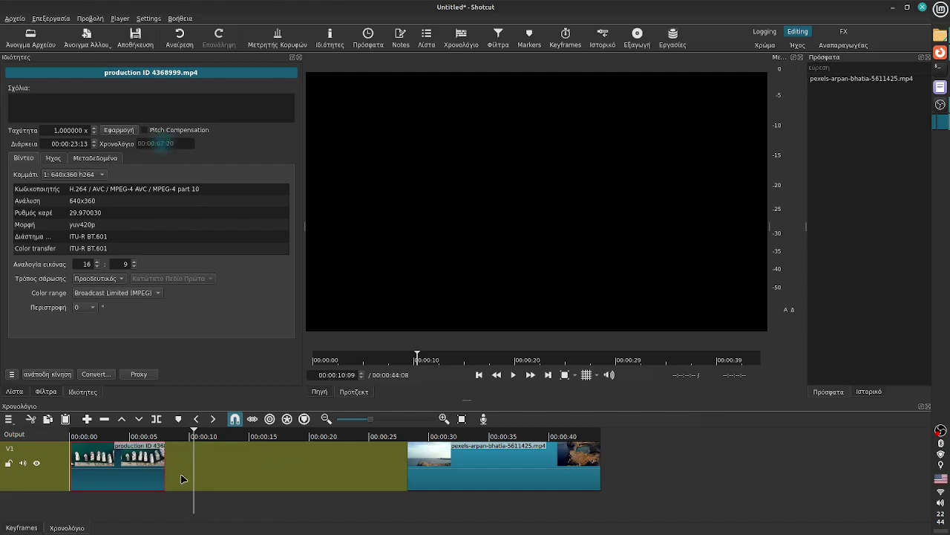
left_click_drag(153, 470, 139, 470)
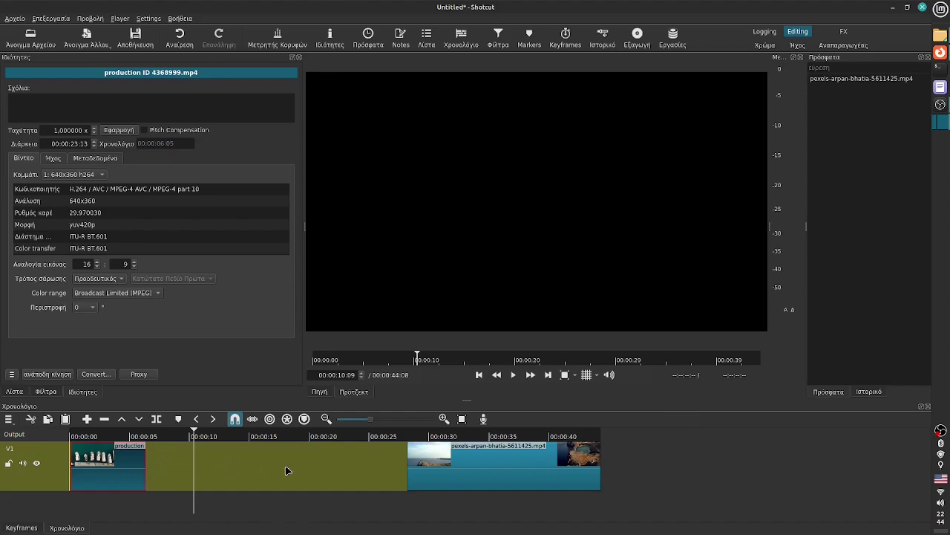
Move the coast clip earlier on track V1 so it starts at about 10 seconds.
left_click(126, 435)
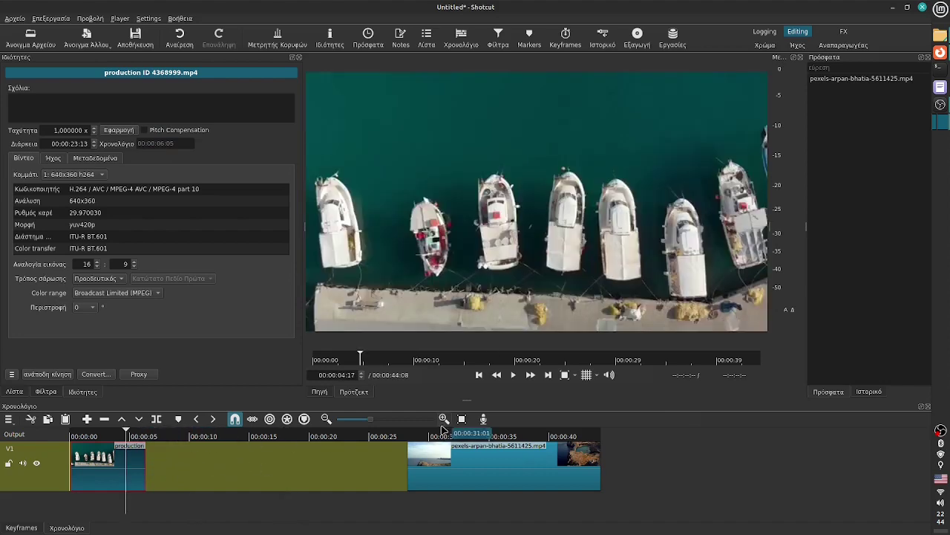
left_click(443, 420)
left_click(444, 419)
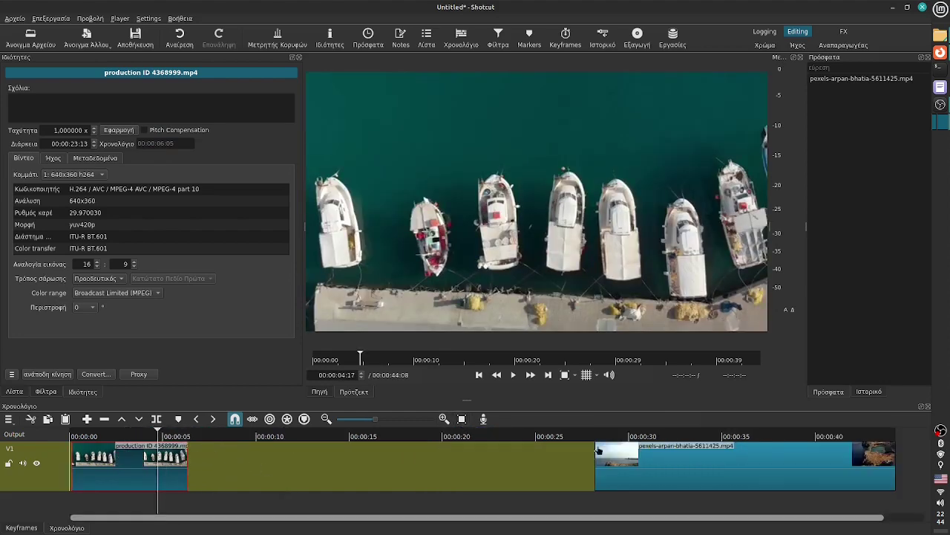
left_click_drag(598, 451, 267, 464)
left_click(462, 420)
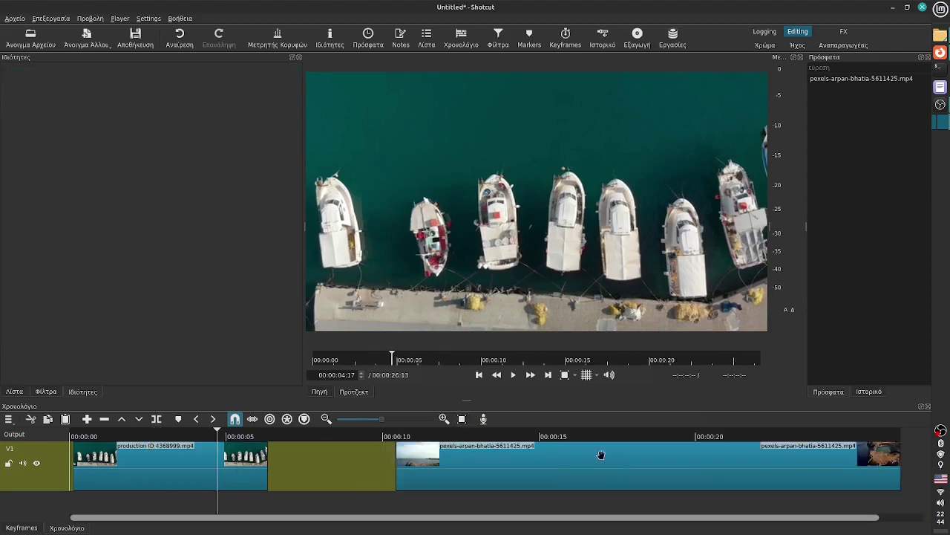
Split the coast clip at 00:00:14:14 and at 00:00:19:03.
left_click(443, 447)
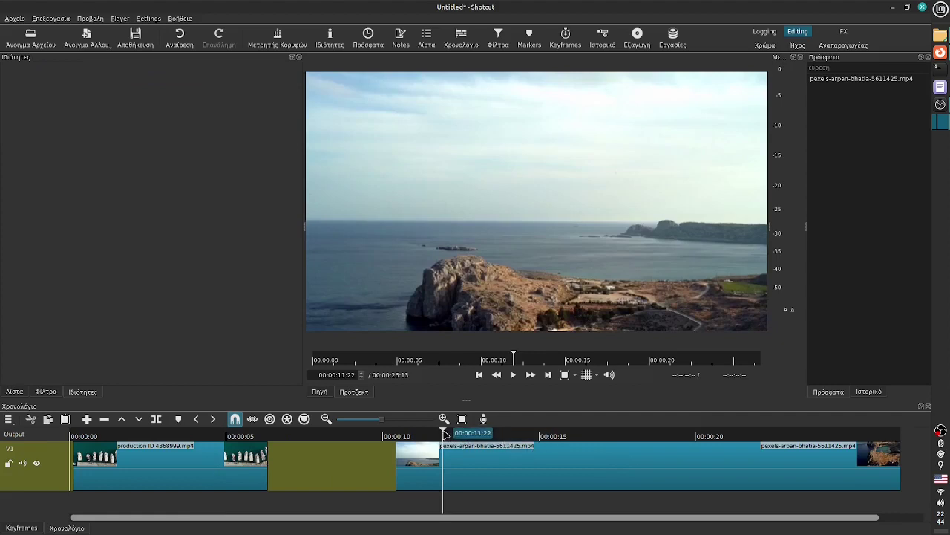
left_click_drag(446, 435, 527, 446)
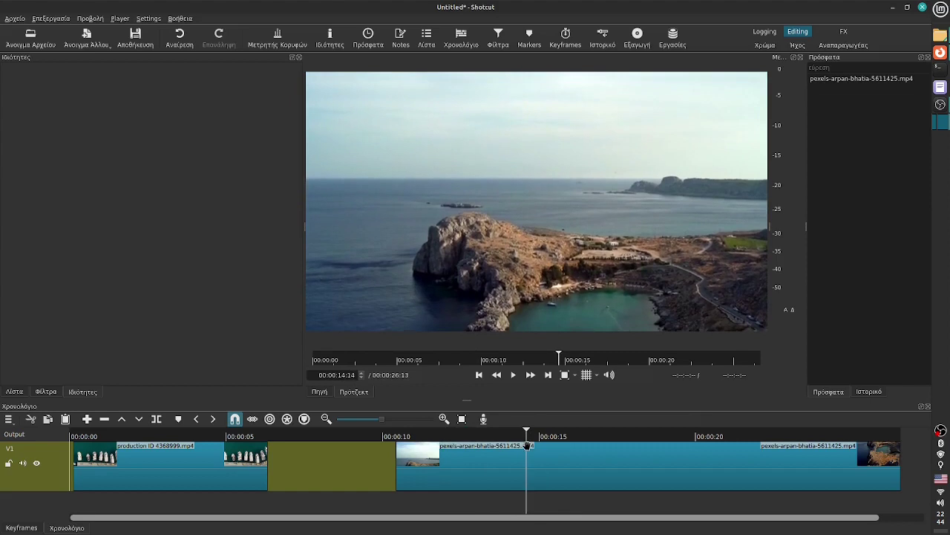
left_click(156, 421)
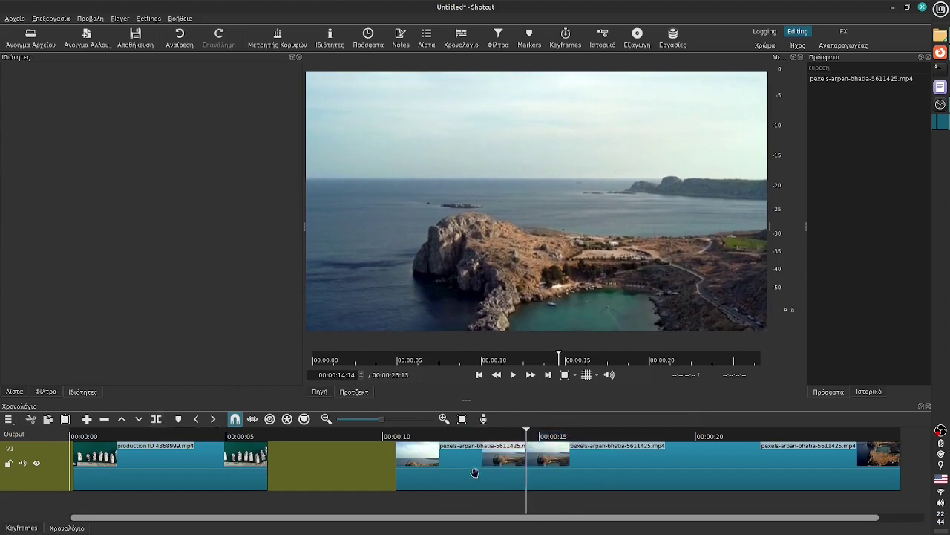
left_click_drag(540, 439, 669, 439)
left_click(156, 420)
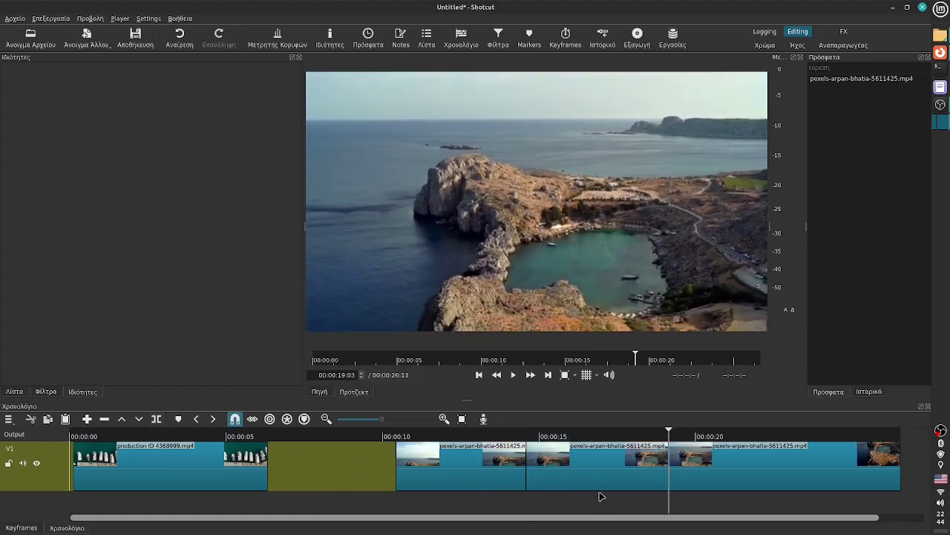
Ripple-delete the middle section of the split coast clip.
left_click(602, 479)
right_click(602, 479)
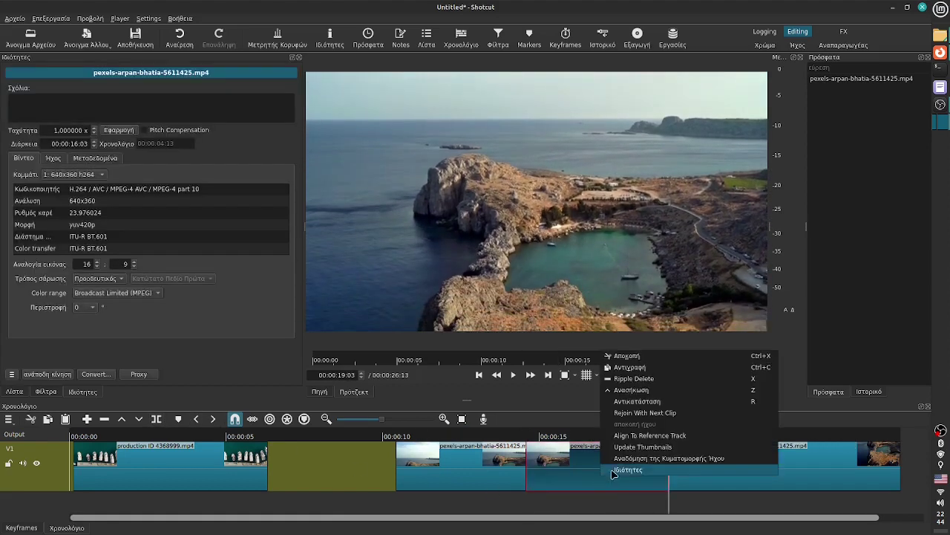
left_click(651, 380)
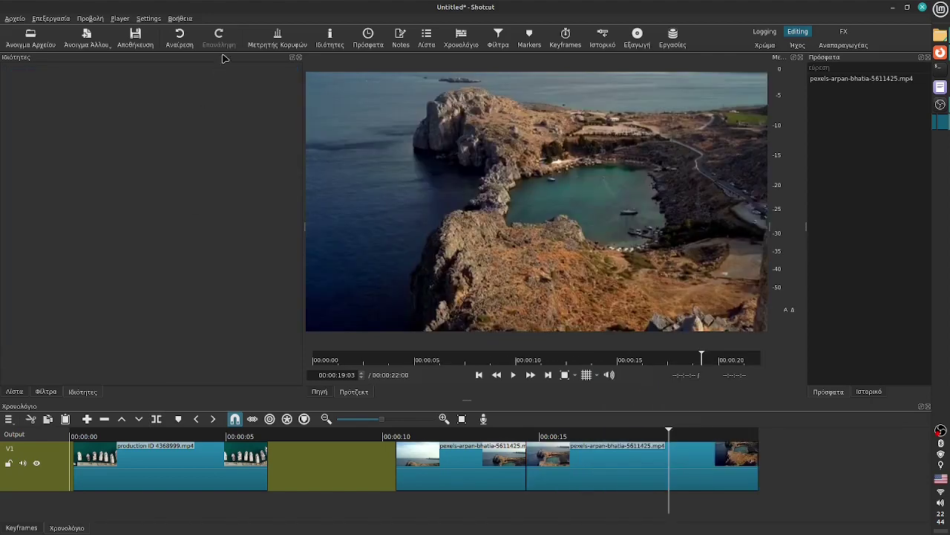
Undo the ripple delete and both splits of the coast clip.
left_click(184, 40)
left_click(186, 40)
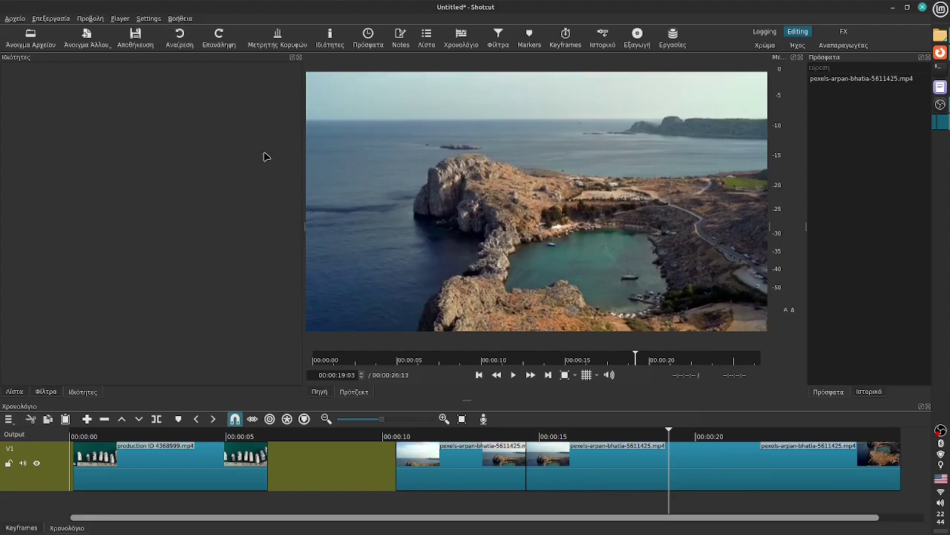
left_click(180, 38)
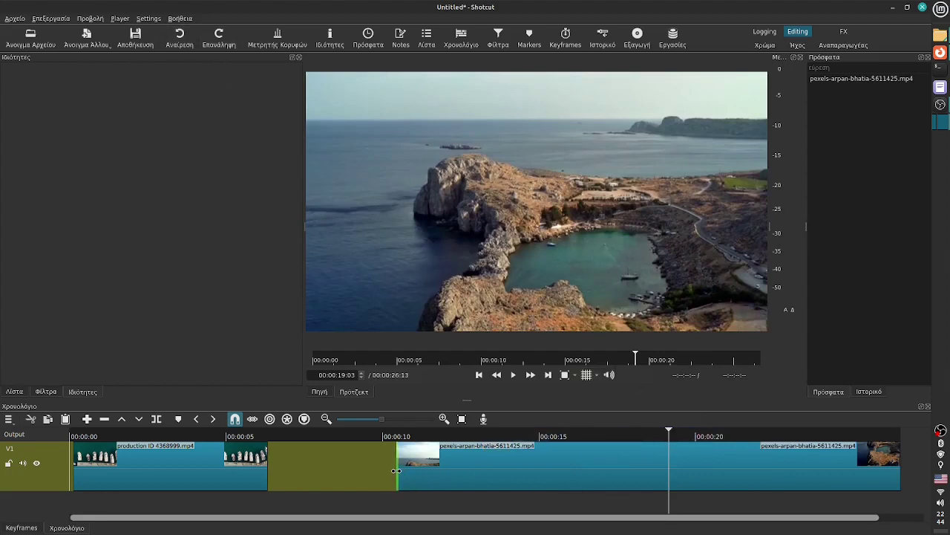
Trim both ends of the coast clip to a length of 00:00:06:19 and move it to start at about 9 seconds.
left_click_drag(397, 470, 538, 470)
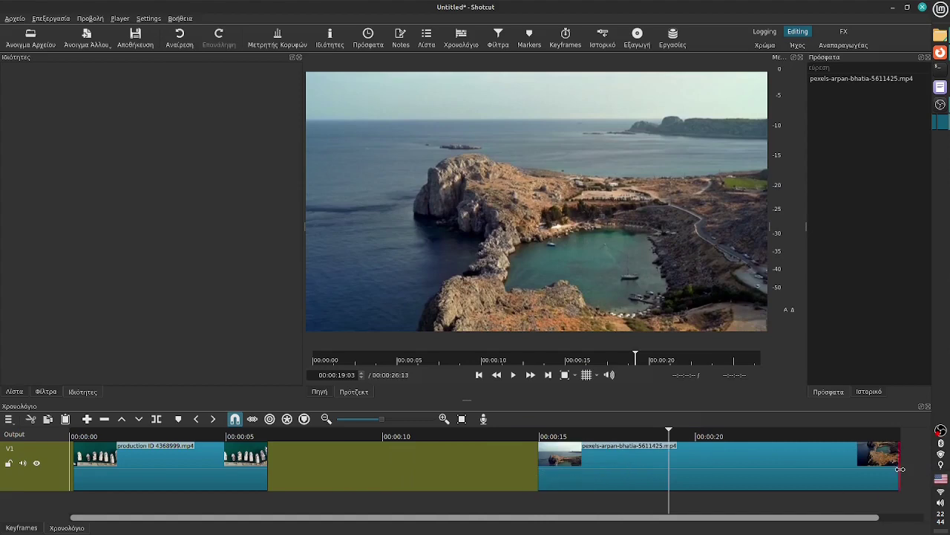
left_click_drag(900, 469, 755, 469)
left_click_drag(640, 466, 419, 467)
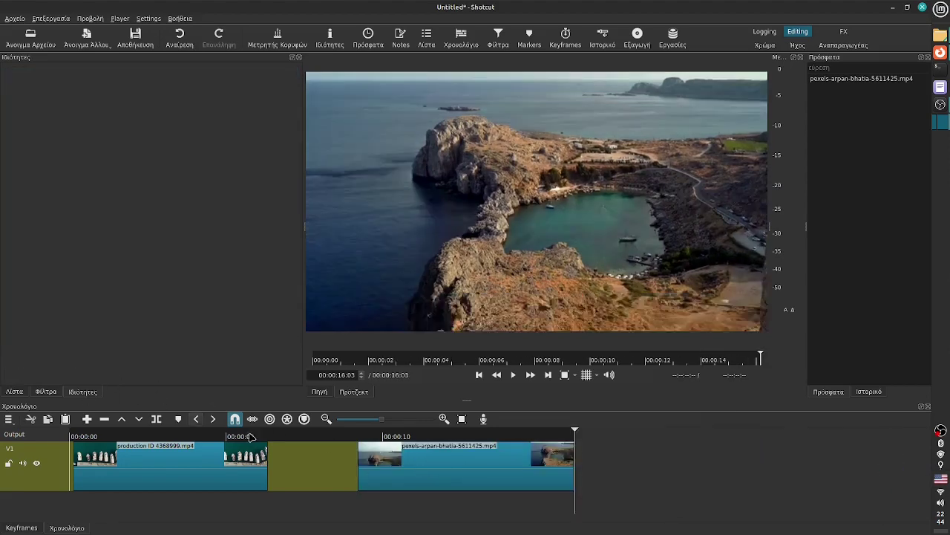
left_click(453, 471)
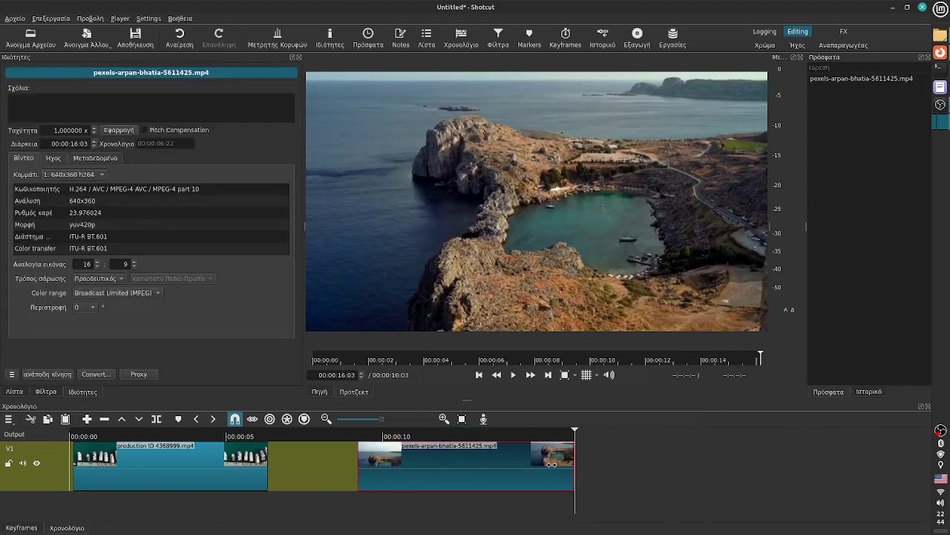
left_click_drag(543, 470, 570, 460)
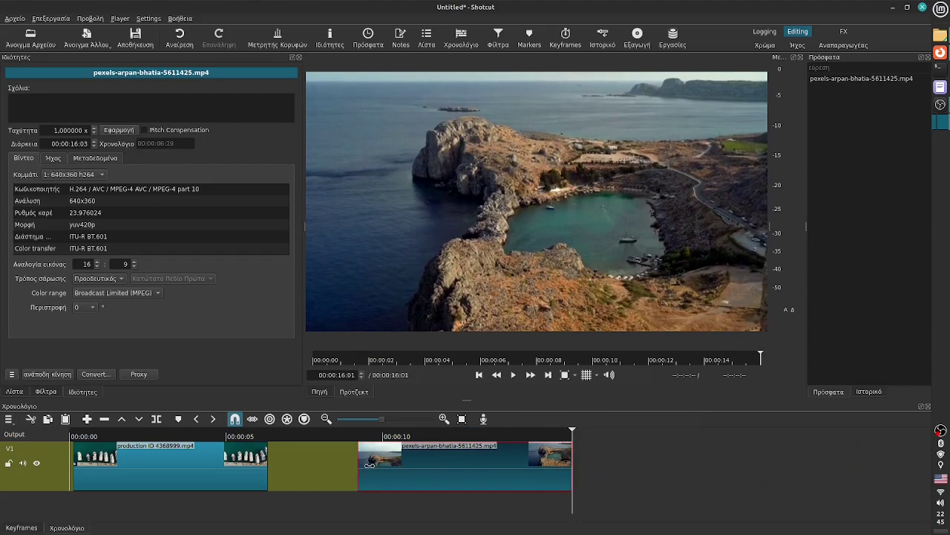
Trim the start of the coast clip to a length of 00:00:06:07 and move the clip directly against the end of the boats clip.
left_click_drag(359, 467, 380, 468)
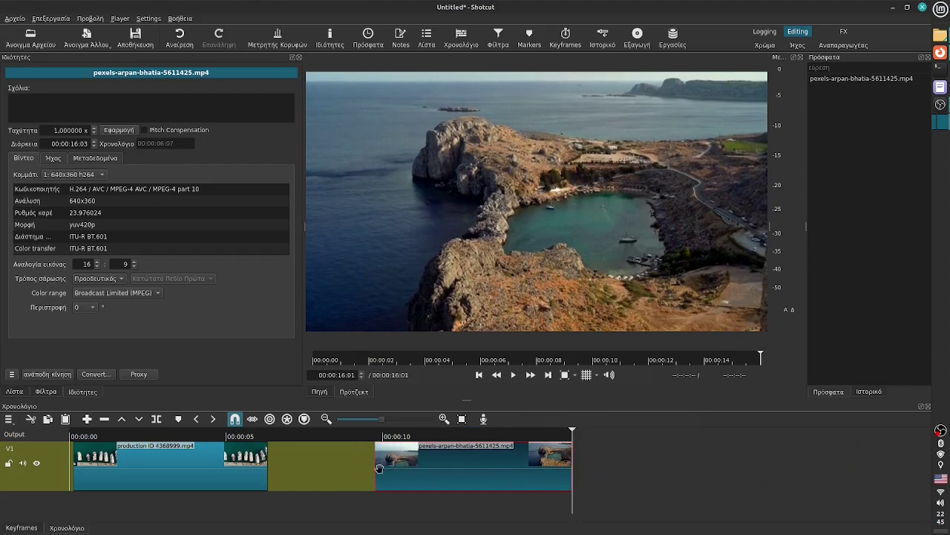
left_click_drag(497, 464, 383, 465)
mouse_move(257, 436)
left_mouse_down()
mouse_move(312, 436)
mouse_move(244, 437)
left_mouse_up()
left_click_drag(338, 461, 381, 462)
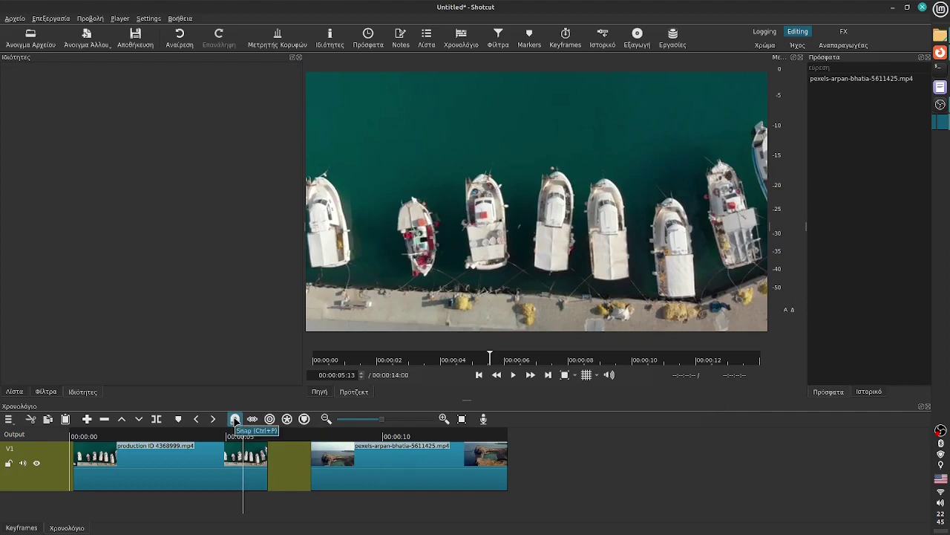
left_click(235, 418)
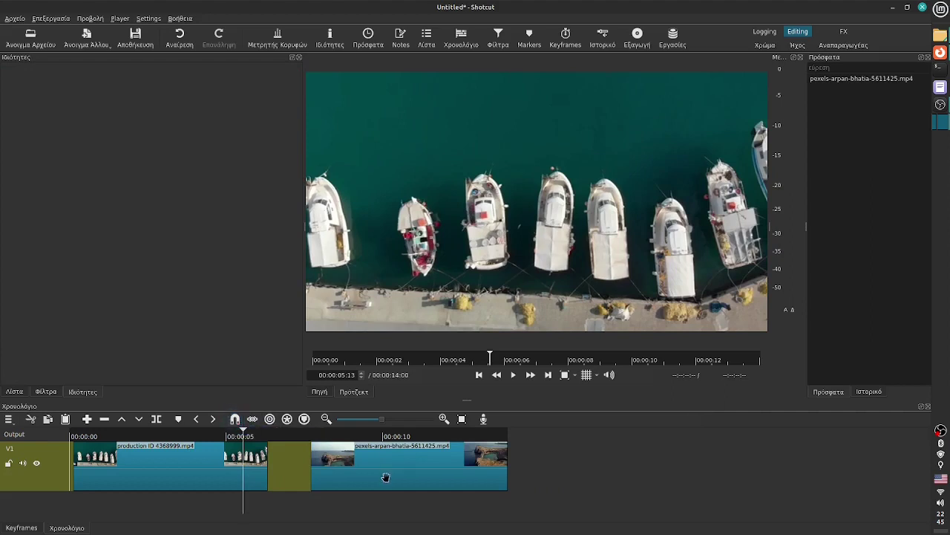
left_click_drag(375, 472, 327, 464)
left_click(234, 419)
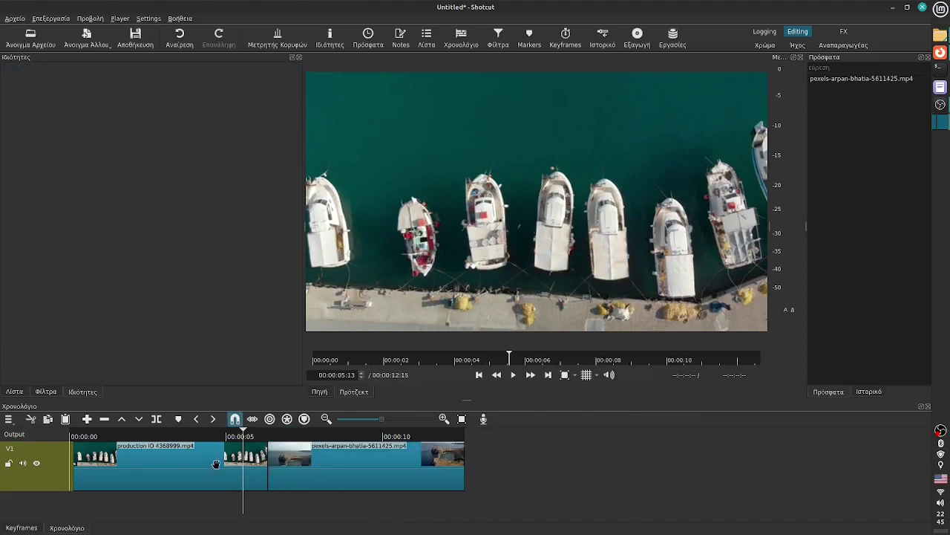
Play and scrub through the hard cut between the boats clip and the coast clip.
left_click_drag(242, 436, 233, 455)
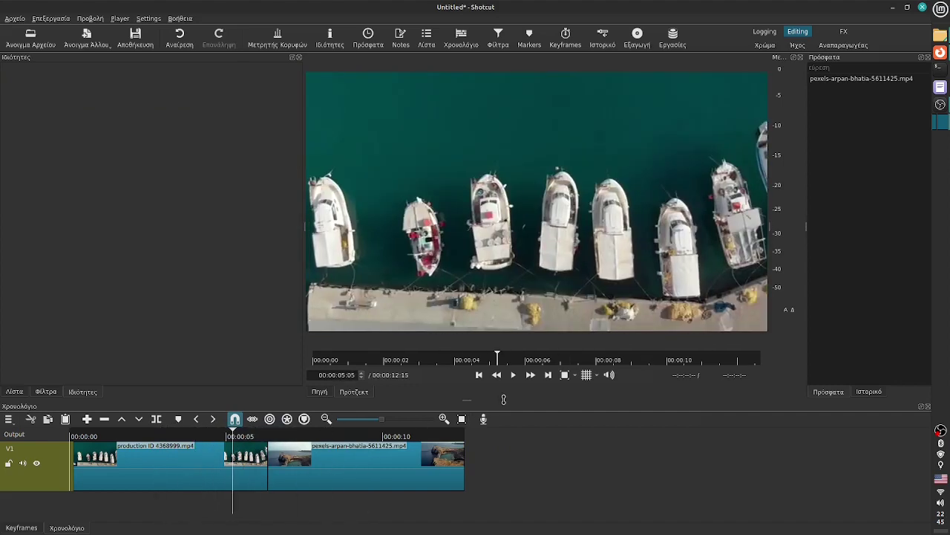
left_click(512, 374)
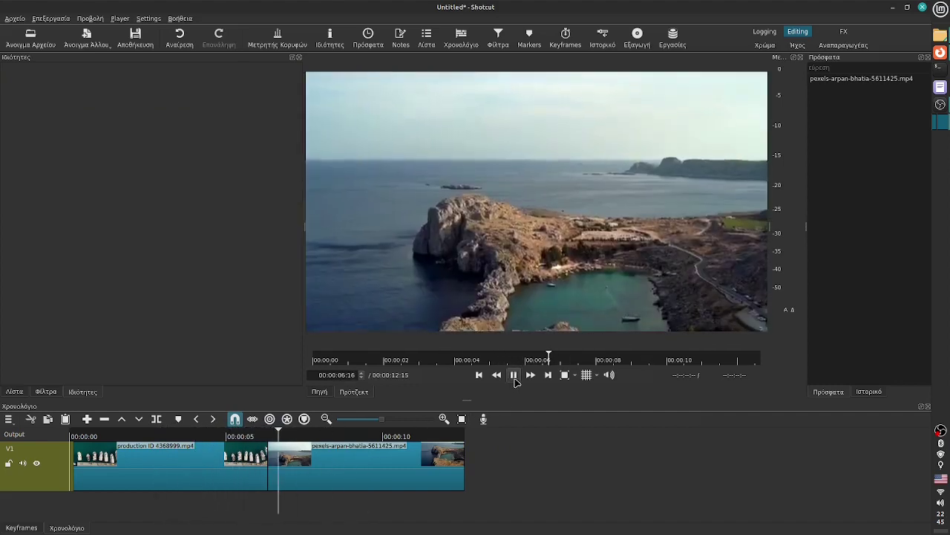
left_click(514, 376)
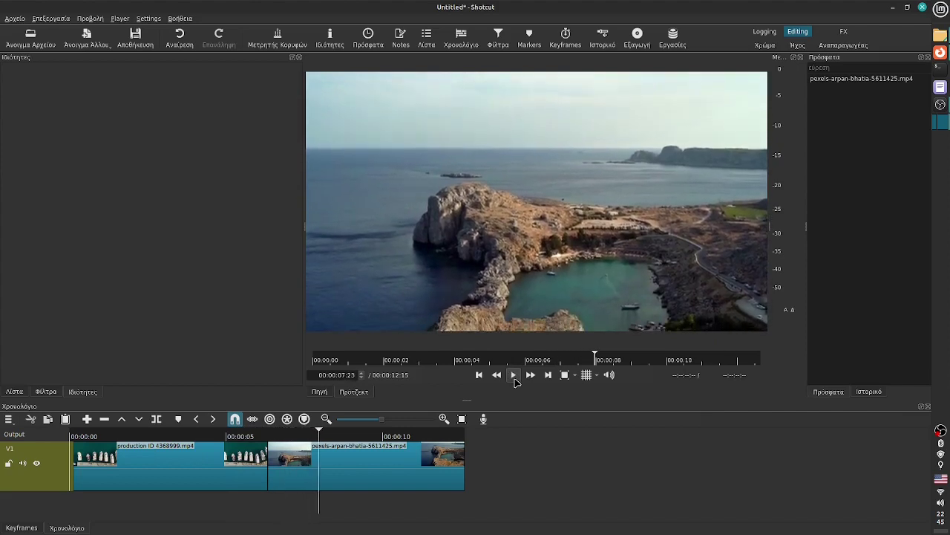
left_click(271, 435)
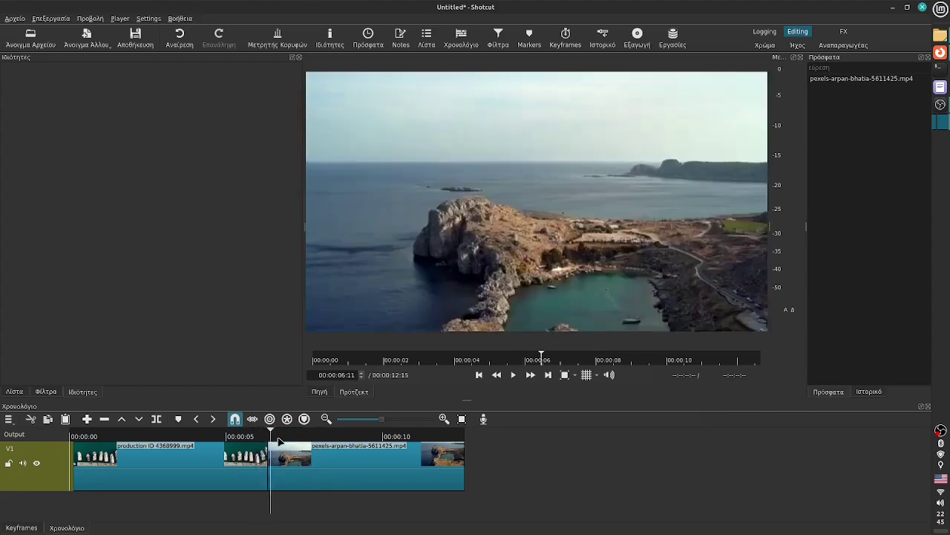
left_click(251, 436)
left_click(272, 437)
left_click(227, 437)
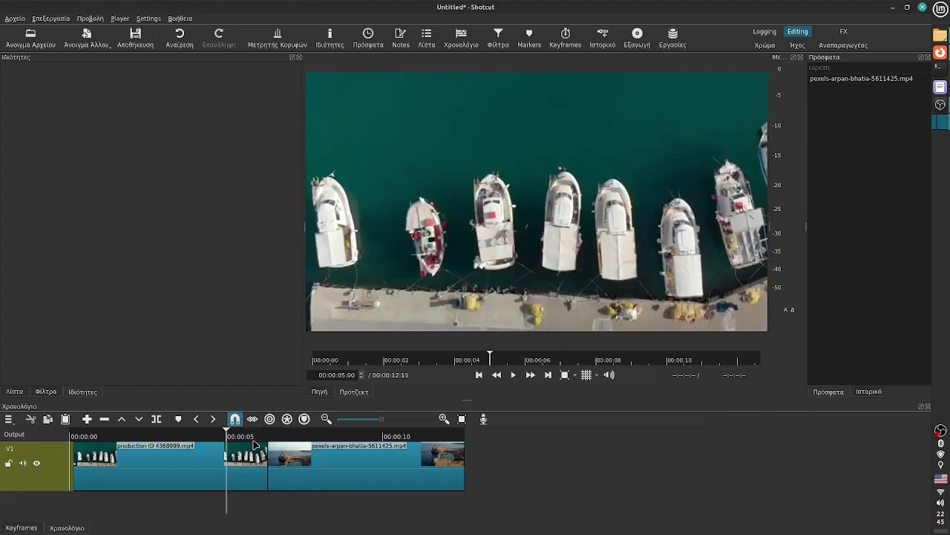
Overlap the coast clip onto the end of the boats clip by about one second to create a transition, and play it back.
left_click(323, 466)
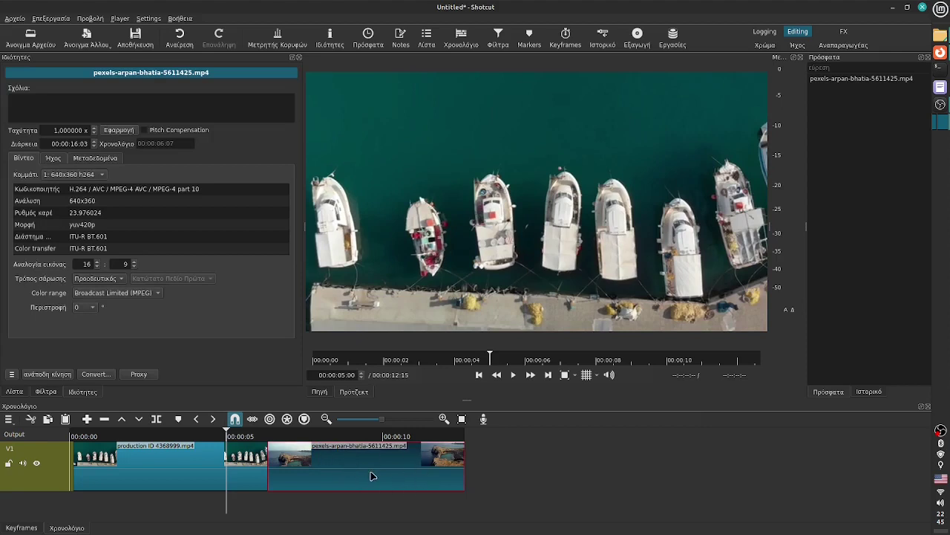
left_click_drag(357, 470, 314, 469)
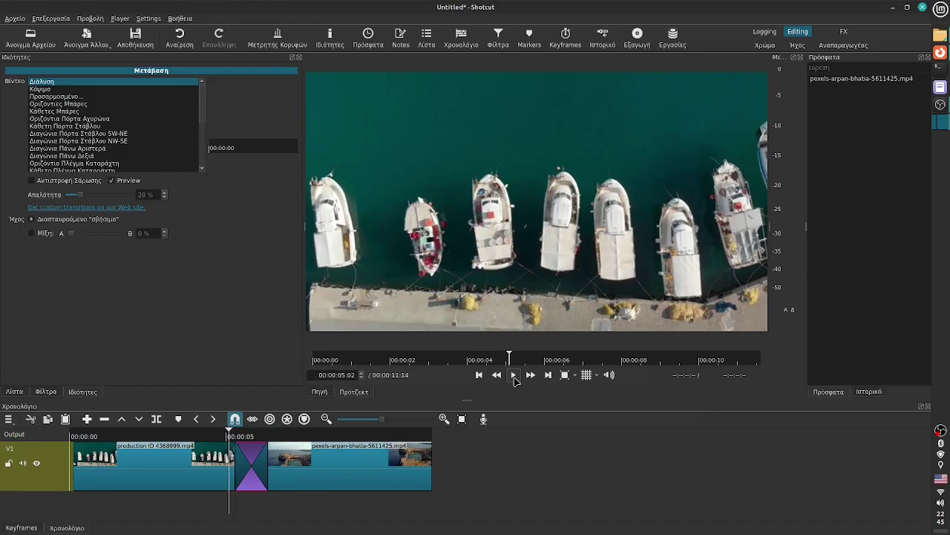
left_click(514, 376)
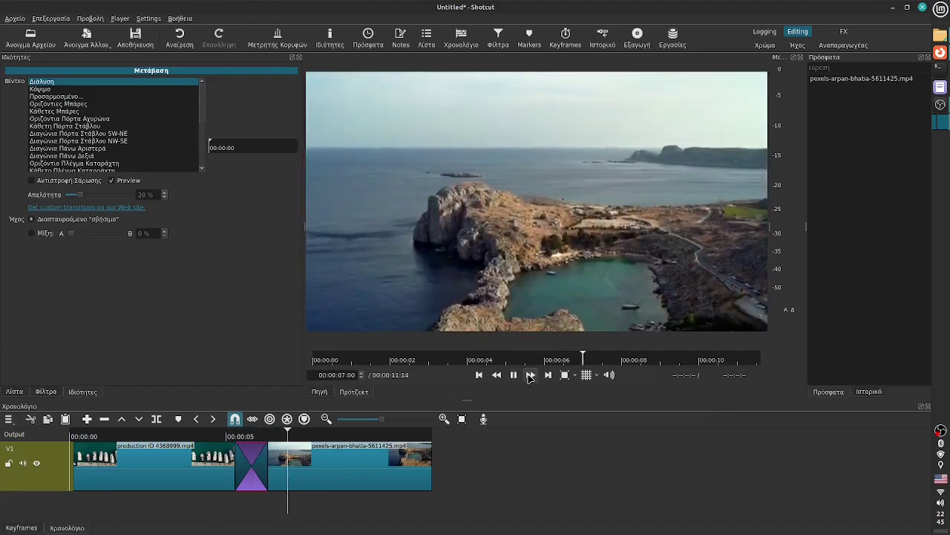
left_click(513, 374)
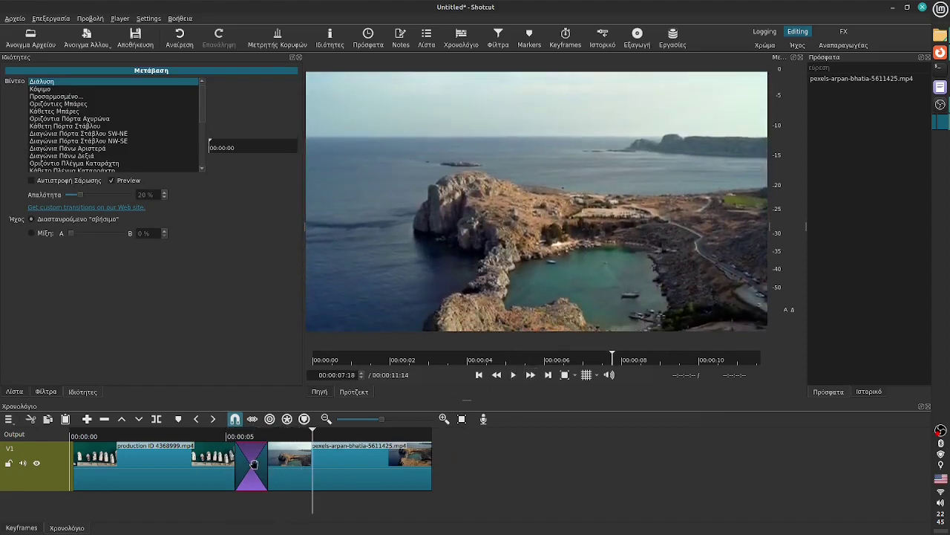
Change the transition between the two clips to Οριζόντια Πόρτα Αχυρώνα and preview it.
right_click(253, 464)
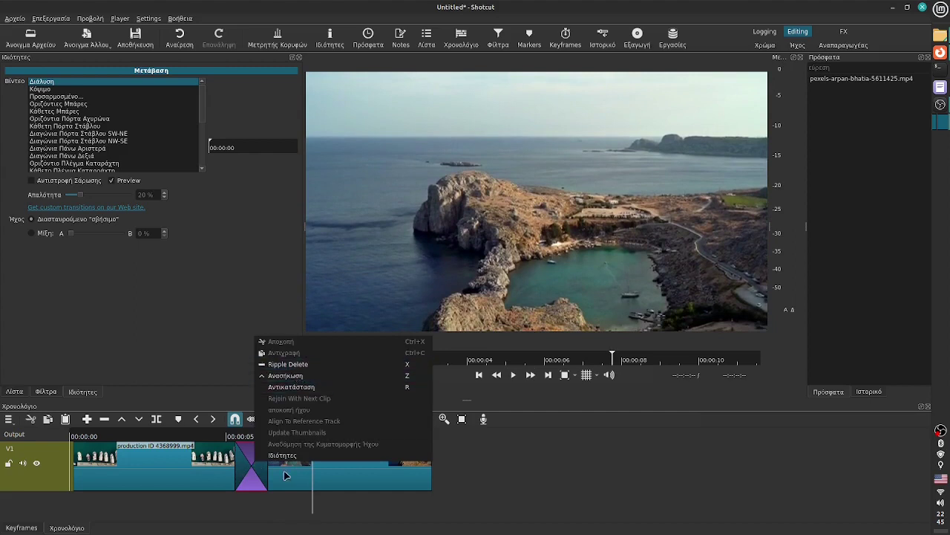
left_click(282, 455)
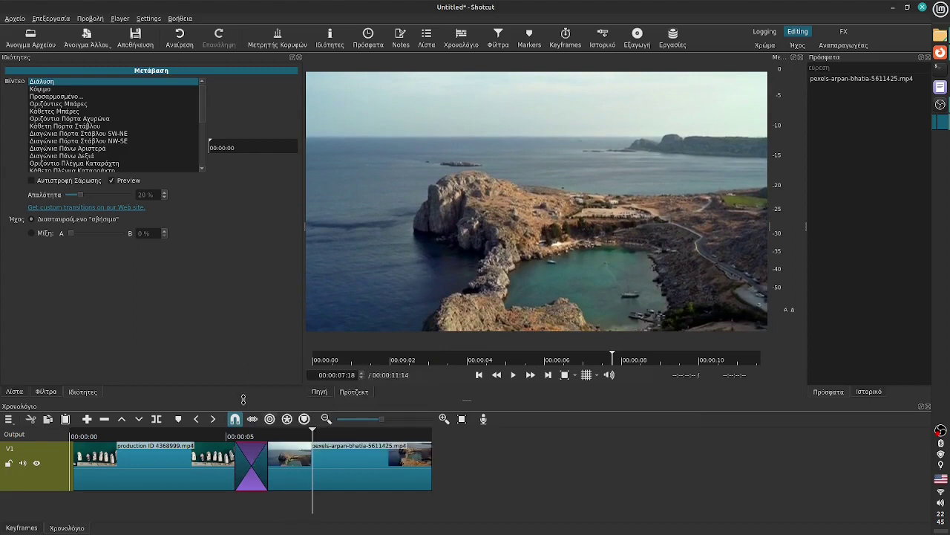
left_click(54, 119)
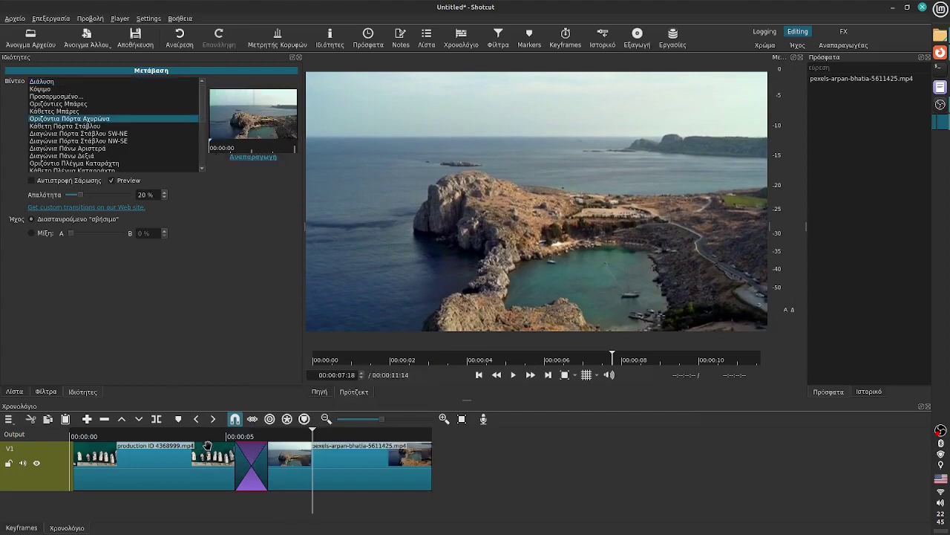
left_click(208, 438)
left_click(513, 374)
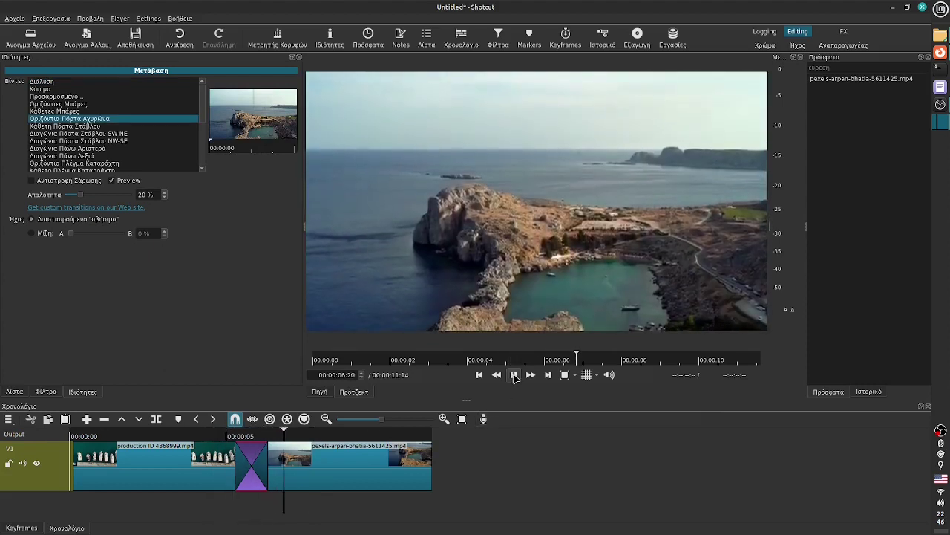
left_click(513, 374)
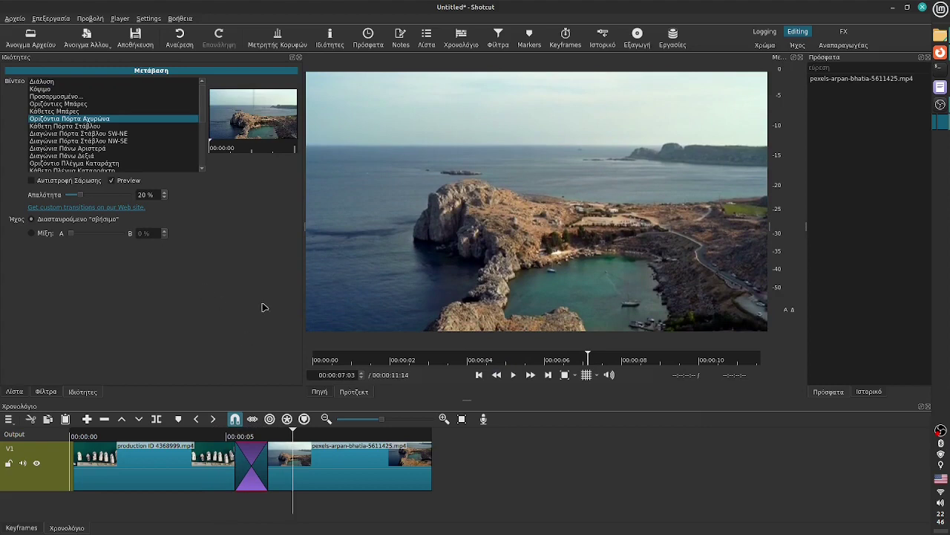
Export the timeline with the H.264 Main Profile preset as an mp4 file named askisi-montage.
left_click(637, 37)
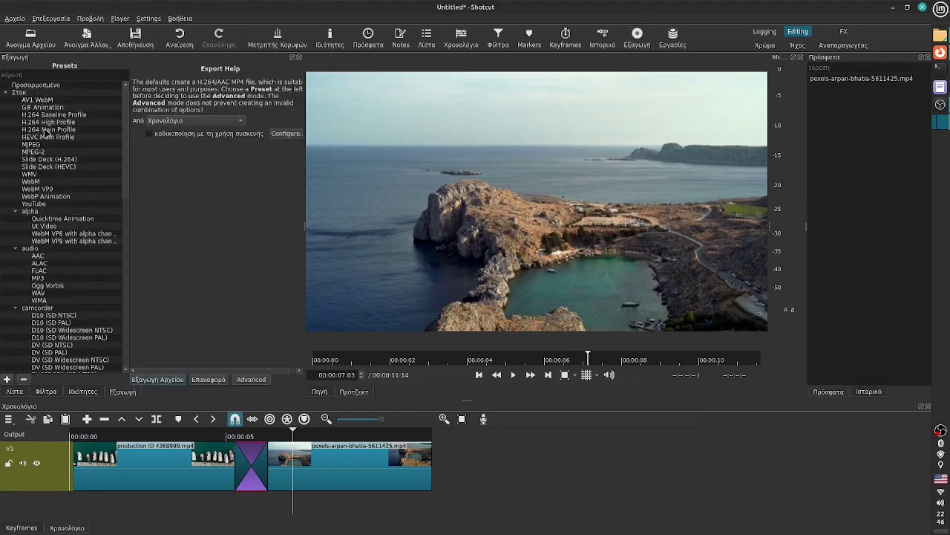
left_click(43, 131)
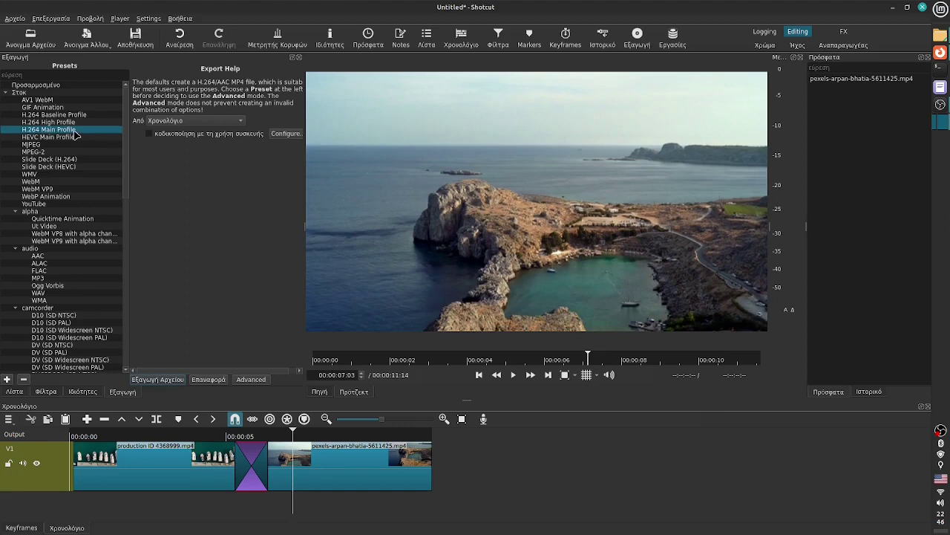
left_click(155, 379)
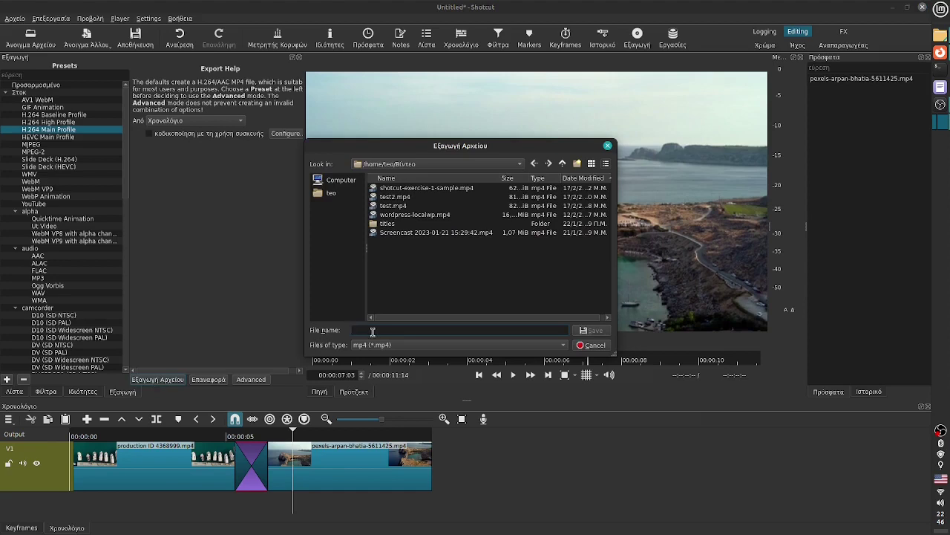
type("askisi-montage")
left_click(597, 334)
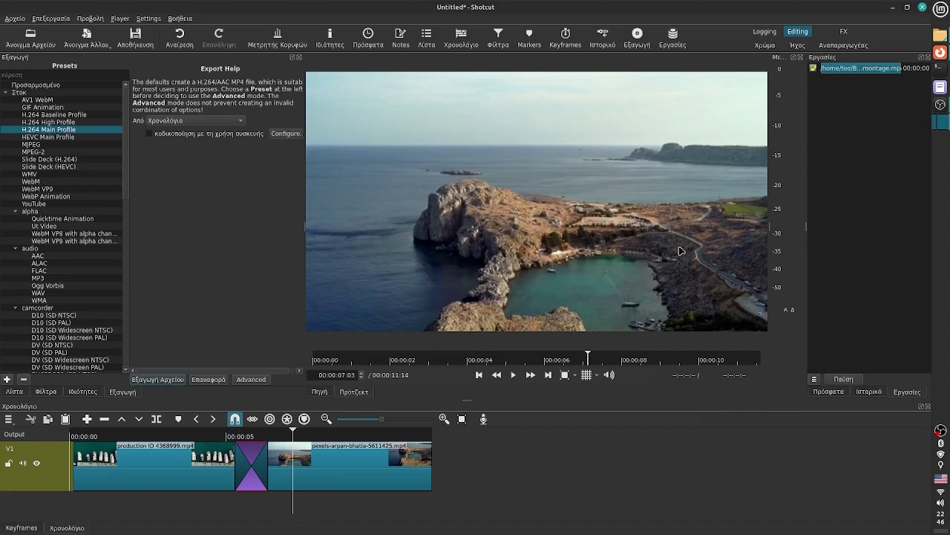
Show the exported file in the file manager's Βίντεο folder, sorted by modification date with the newest first.
right_click(868, 72)
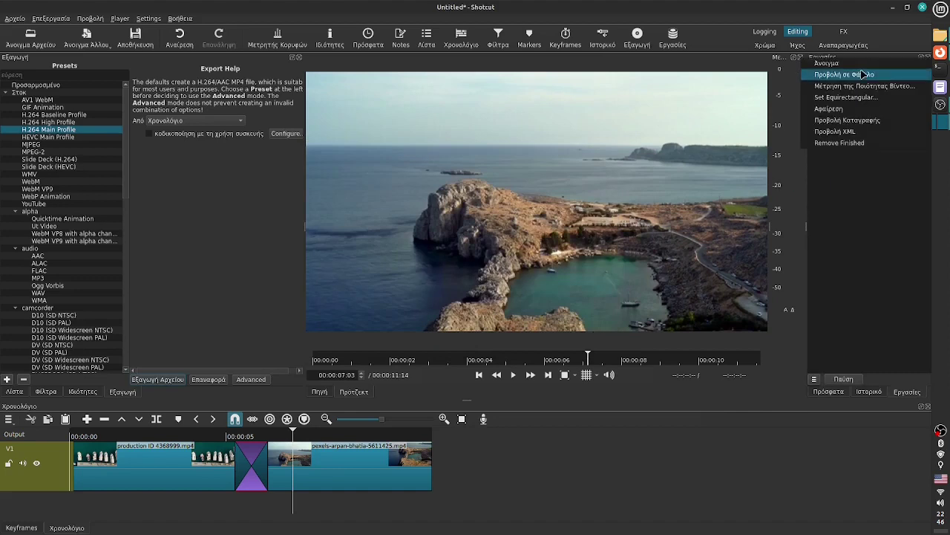
left_click(863, 74)
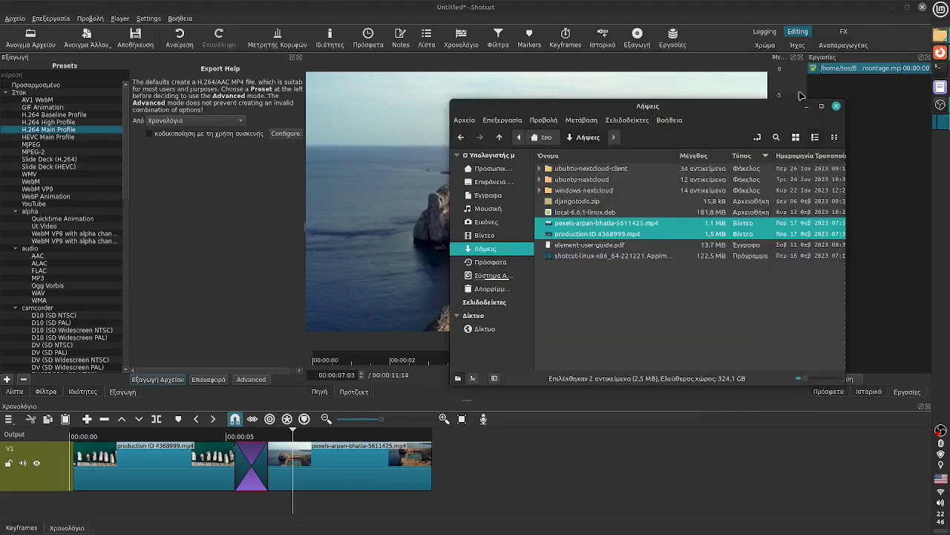
left_click(485, 235)
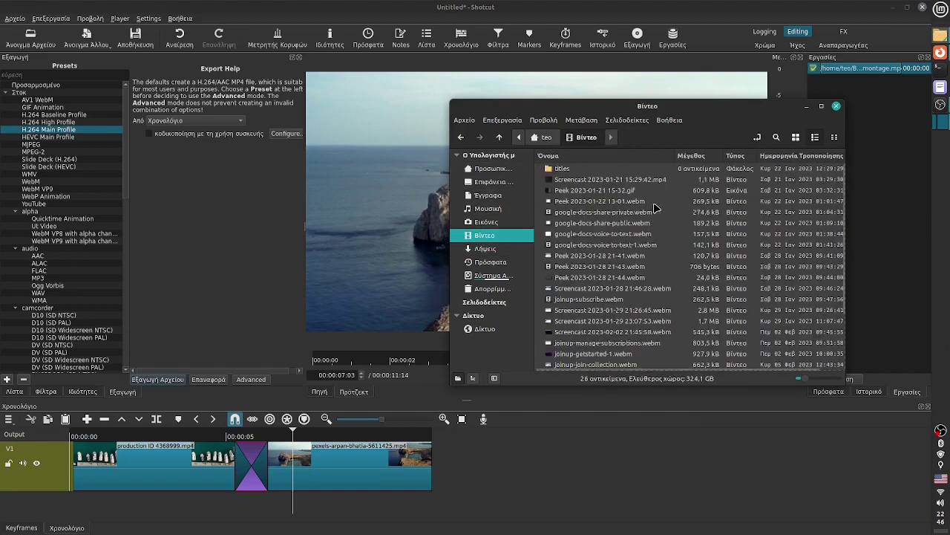
left_click(781, 156)
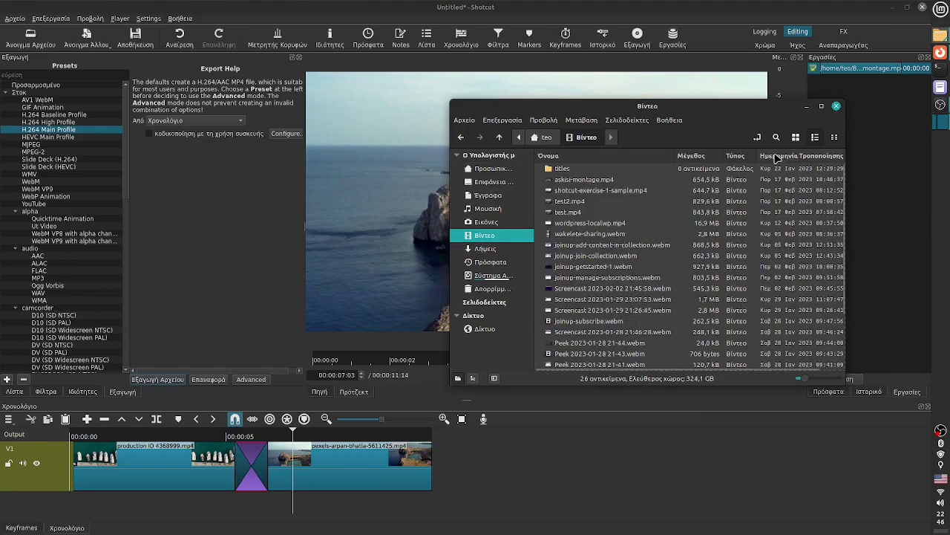
Play askisi-montage.mp4 through the transition in the video player, close the player and minimize the file manager.
left_click(587, 181)
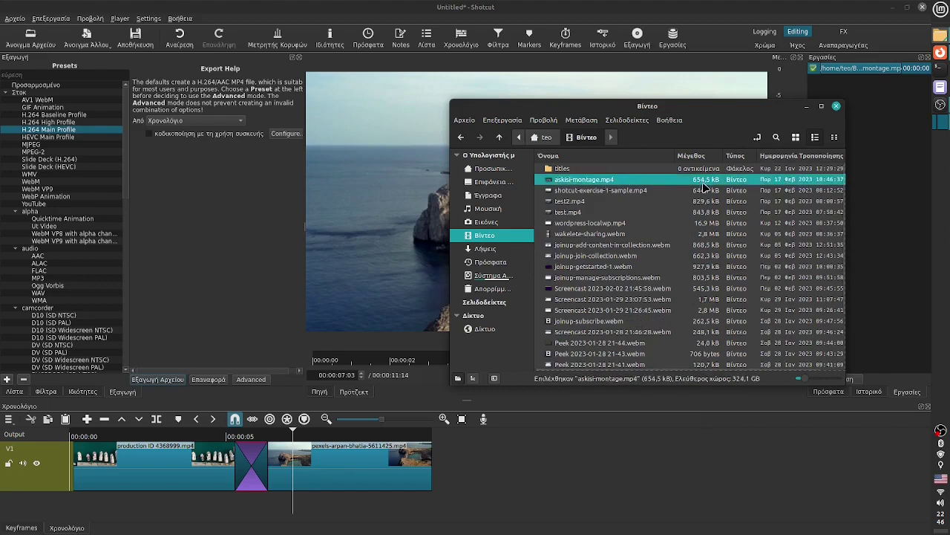
double_click(591, 181)
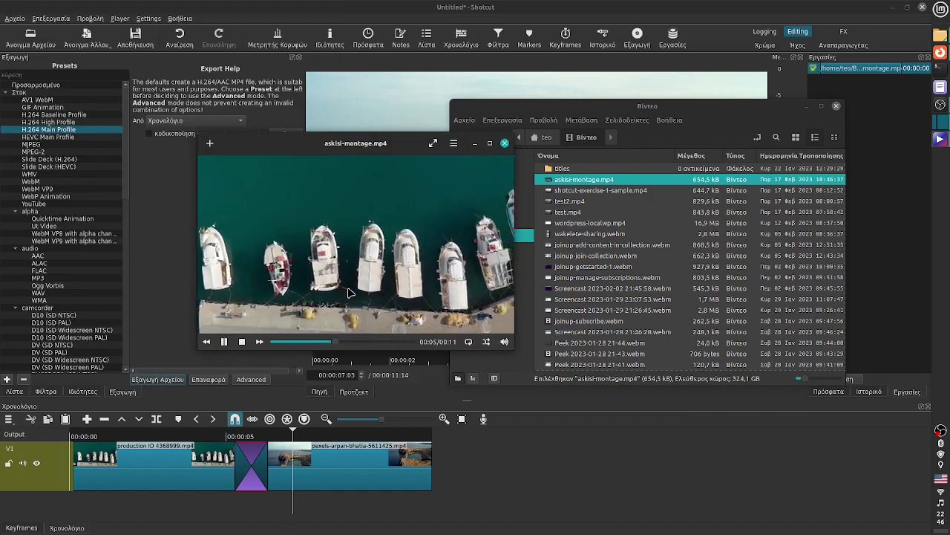
left_click(402, 342)
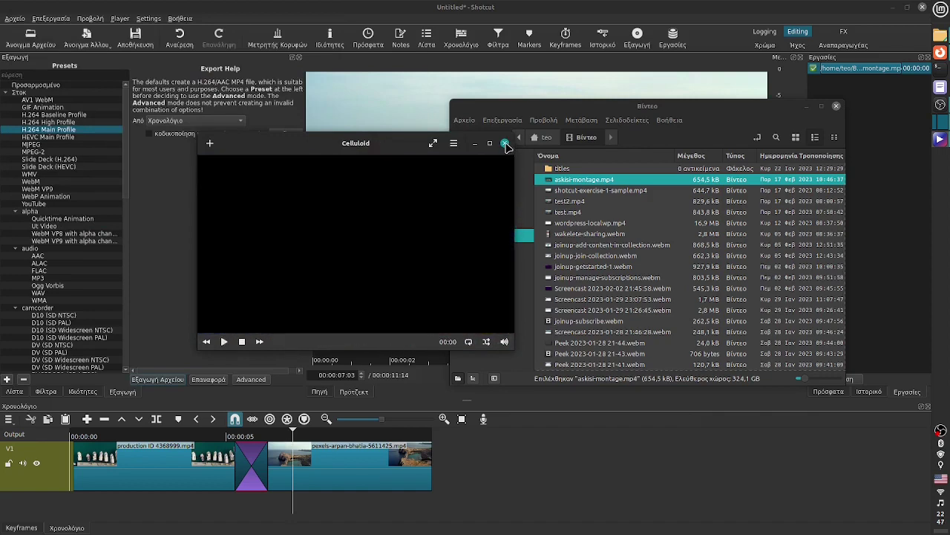
left_click(505, 143)
left_click(806, 106)
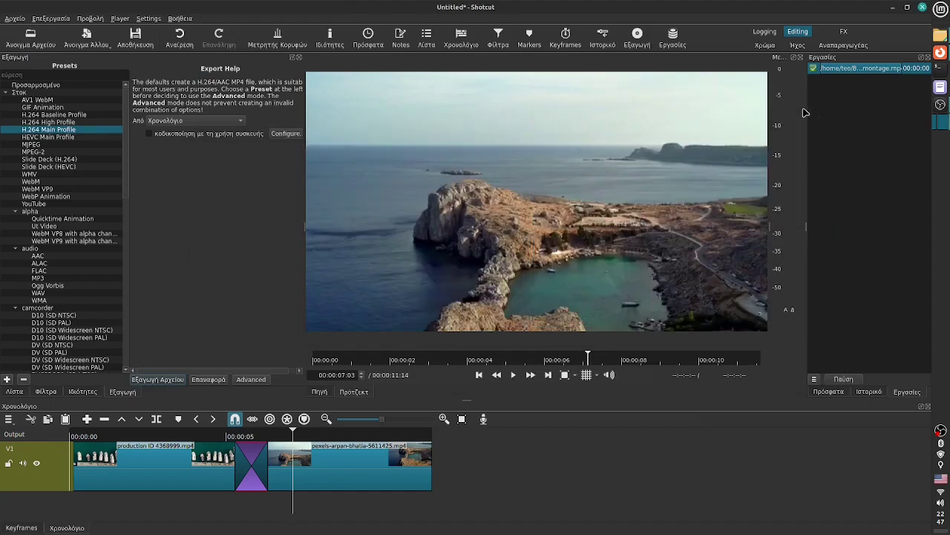